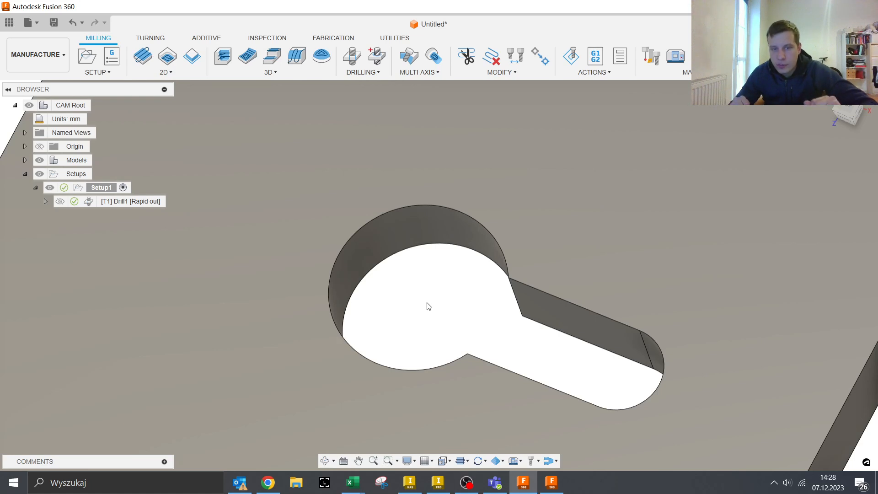
Create a 2D Adaptive Clearing operation using the 6 mm flat end mill with the Aluminum - Roughing preset
{"action": "scroll", "coordinate": [464, 302], "scroll_direction": "down", "scroll_amount": 5}
{"action": "middle_click_drag", "start_coordinate": [466, 306], "coordinate": [461, 383], "text": "shift"}
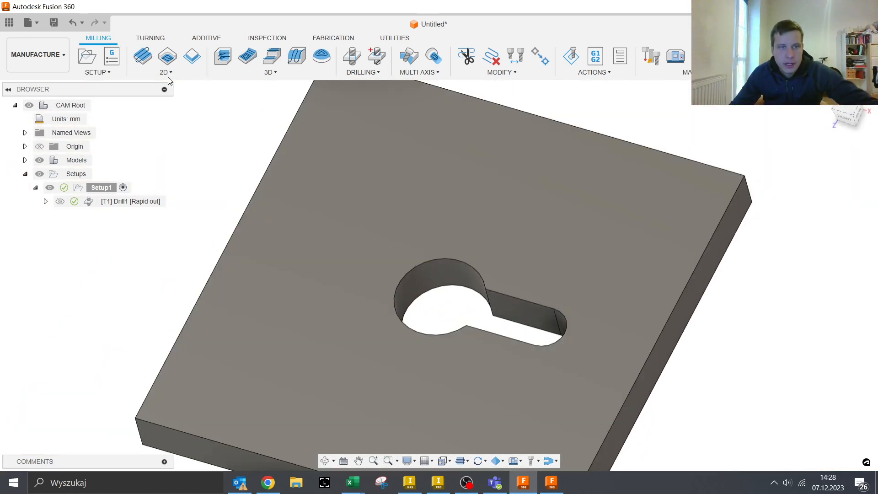
{"action": "left_click", "coordinate": [170, 72]}
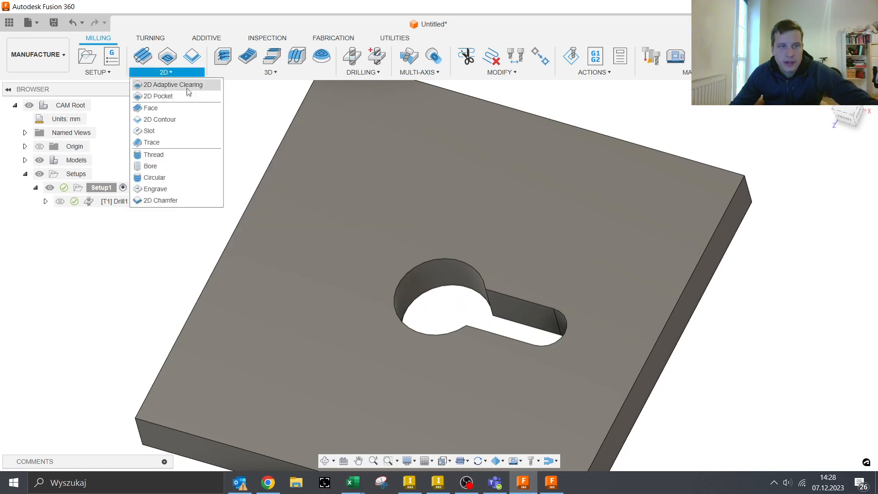
{"action": "left_click", "coordinate": [172, 85]}
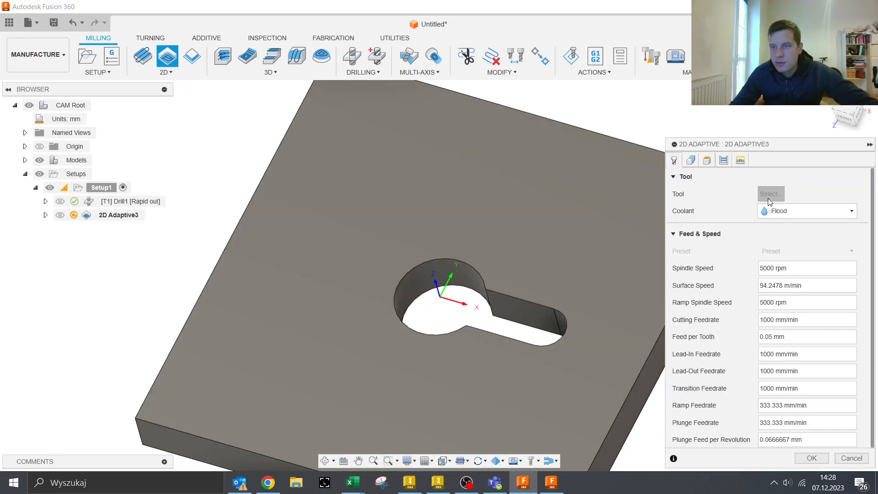
{"action": "left_click", "coordinate": [768, 195]}
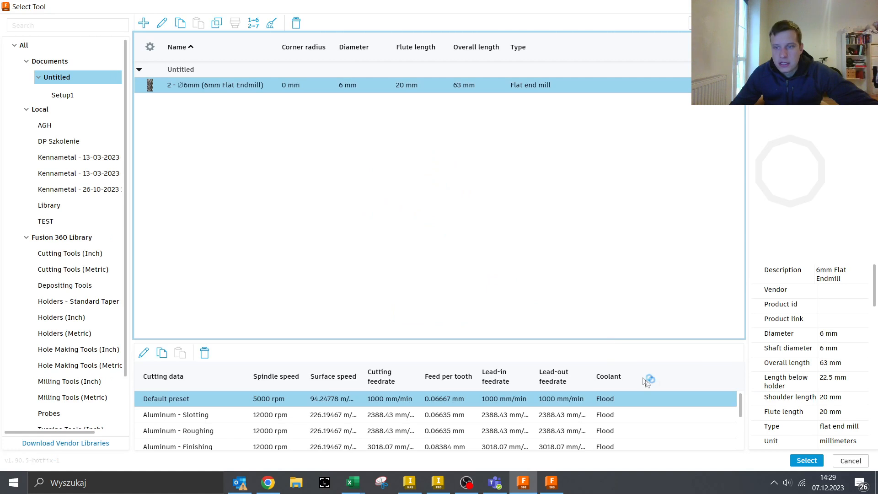
{"action": "left_click", "coordinate": [328, 428]}
{"action": "left_click", "coordinate": [807, 462]}
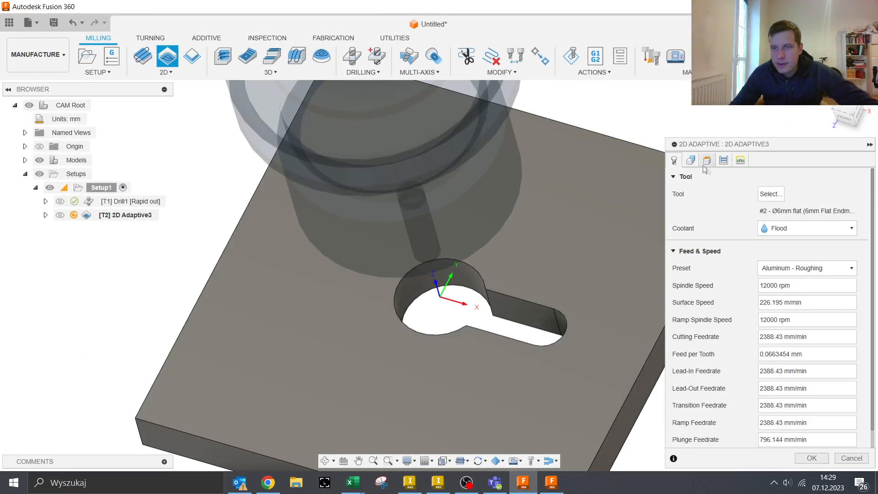
Select the bottom contour of the keyhole cutout as a closed-chain pocket and generate the toolpath
{"action": "left_click", "coordinate": [706, 164]}
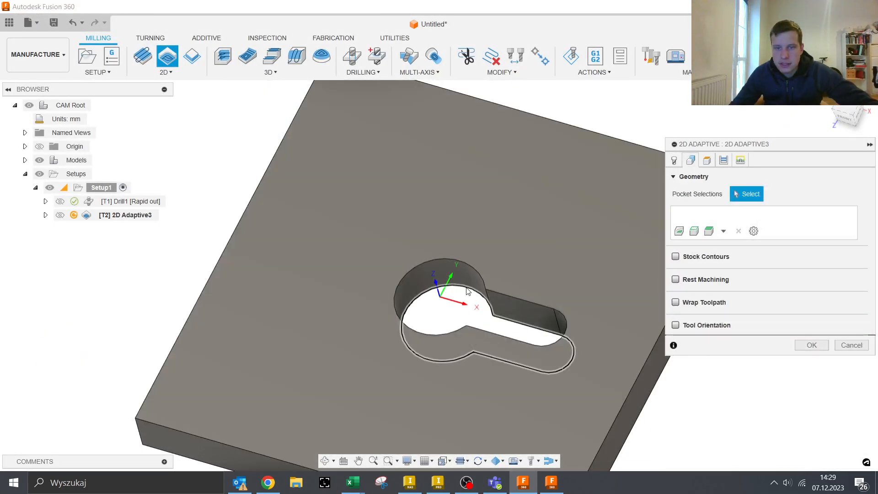
{"action": "left_click", "coordinate": [490, 311]}
{"action": "mouse_move", "coordinate": [495, 487]}
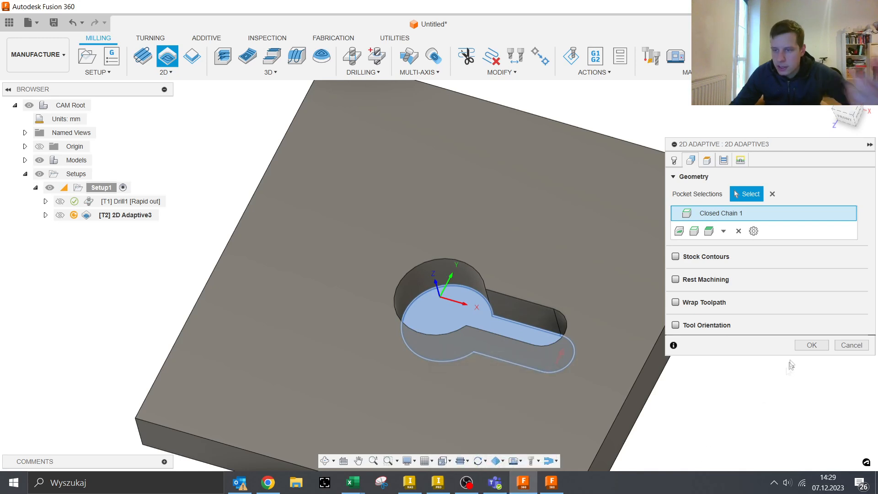
{"action": "left_click", "coordinate": [806, 347]}
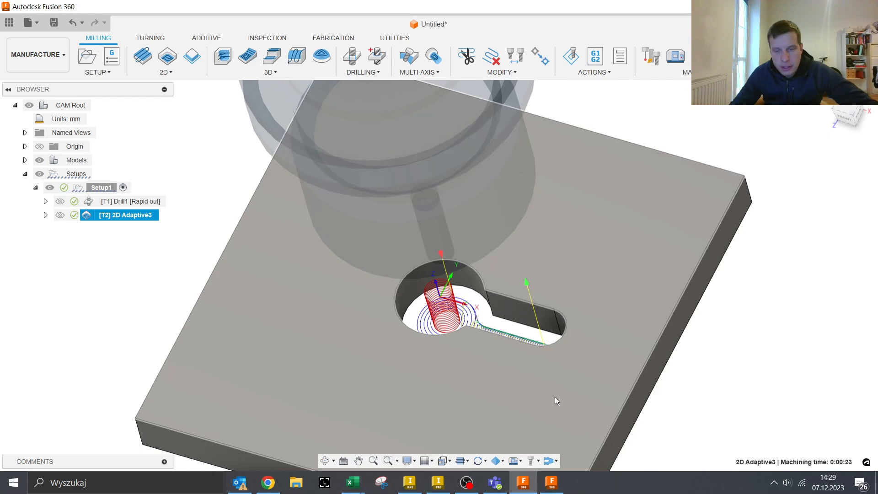
Examine the adaptive toolpath in the round hole and slot, comparing it with the Drill1 toolpath
{"action": "middle_click_drag", "start_coordinate": [555, 397], "coordinate": [596, 384], "text": "shift"}
{"action": "scroll", "coordinate": [458, 337], "scroll_direction": "up", "scroll_amount": 5}
{"action": "middle_click_drag", "start_coordinate": [496, 345], "coordinate": [483, 329], "text": "shift"}
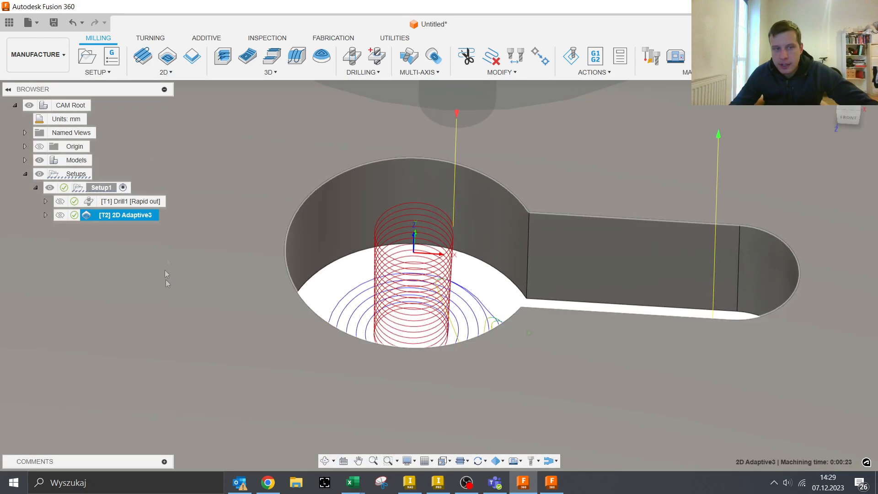
{"action": "left_click", "coordinate": [145, 204]}
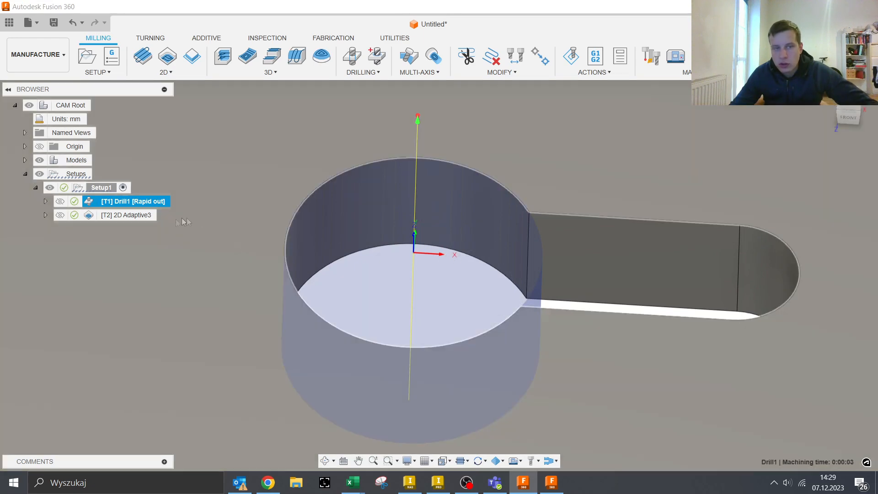
{"action": "left_click", "coordinate": [141, 218]}
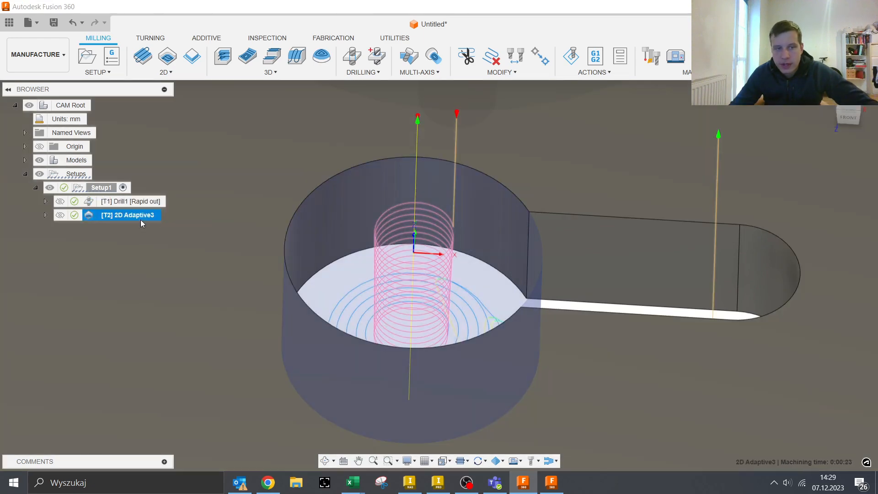
{"action": "scroll", "coordinate": [457, 329], "scroll_direction": "down", "scroll_amount": 5}
{"action": "middle_click_drag", "start_coordinate": [490, 308], "coordinate": [479, 326], "text": "shift"}
{"action": "scroll", "coordinate": [480, 326], "scroll_direction": "up", "scroll_amount": 5}
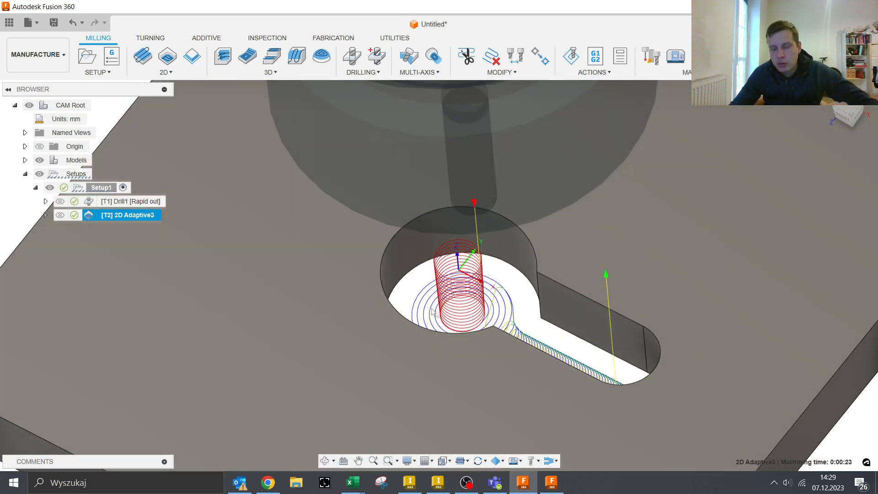
{"action": "middle_click_drag", "start_coordinate": [534, 350], "coordinate": [537, 376], "text": "shift"}
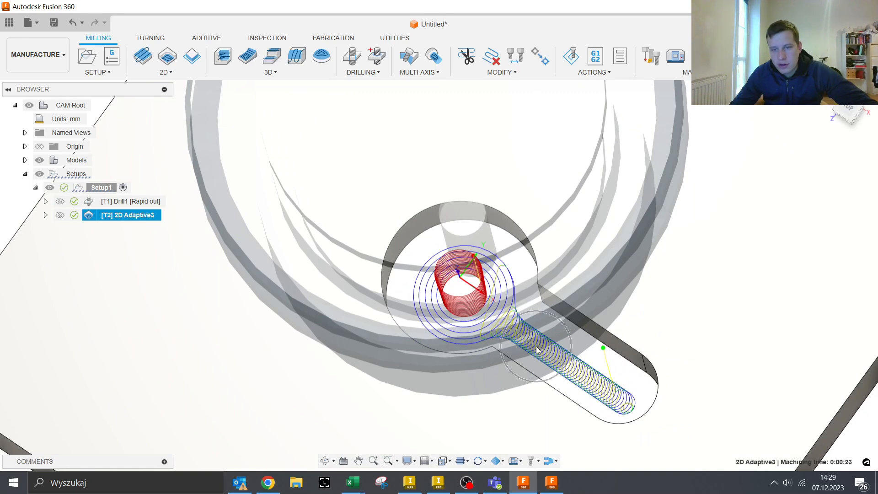
{"action": "scroll", "coordinate": [605, 397], "scroll_direction": "down", "scroll_amount": 2}
{"action": "middle_click_drag", "start_coordinate": [605, 397], "coordinate": [233, 347], "text": "shift"}
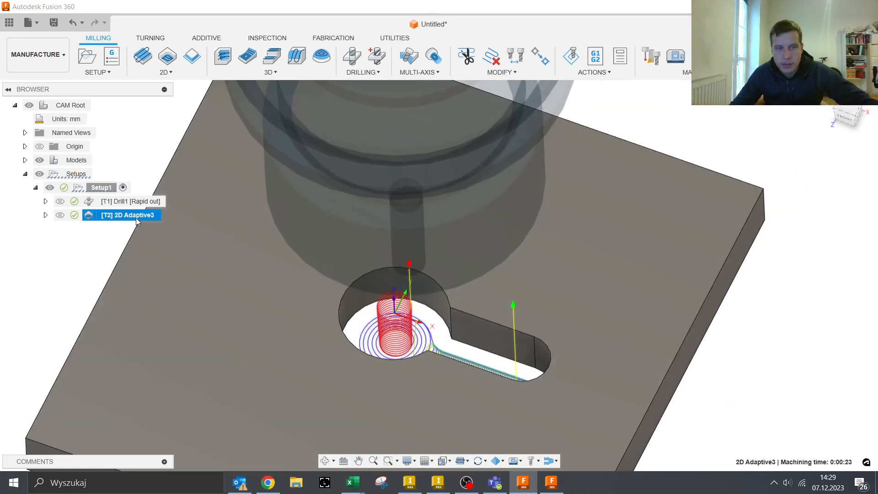
Edit the 2D Adaptive operation and remove the closed chain from its pocket selections
{"action": "right_click", "coordinate": [137, 222]}
{"action": "left_click", "coordinate": [222, 10]}
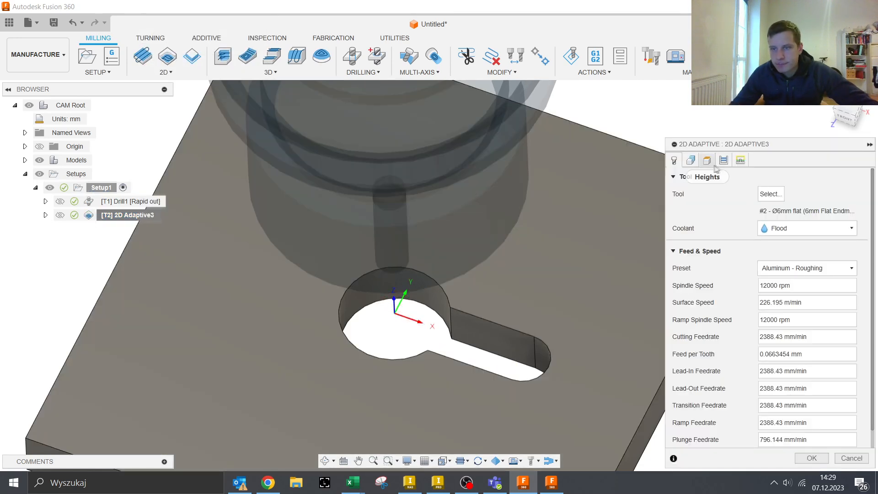
{"action": "left_click", "coordinate": [724, 161]}
{"action": "left_click", "coordinate": [675, 324]}
{"action": "left_click", "coordinate": [707, 160]}
{"action": "left_click", "coordinate": [691, 160]}
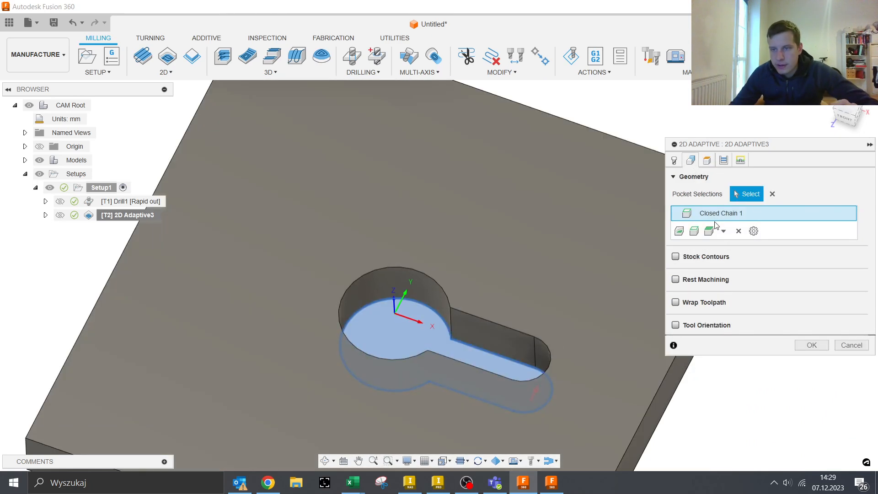
{"action": "left_click", "coordinate": [737, 234]}
Select the slot's two straight bottom edges and its rounded end as open chains, and regenerate the adaptive toolpath
{"action": "middle_click_drag", "start_coordinate": [439, 358], "coordinate": [451, 389], "text": "shift"}
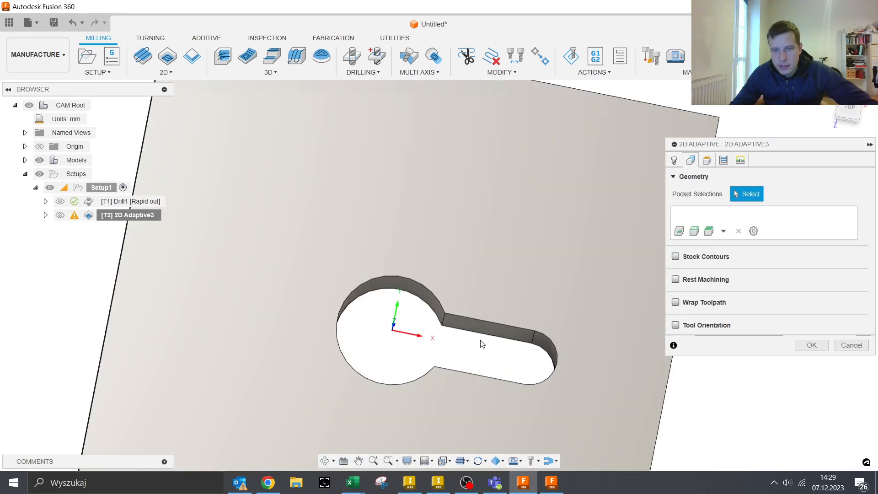
{"action": "left_click", "coordinate": [520, 356]}
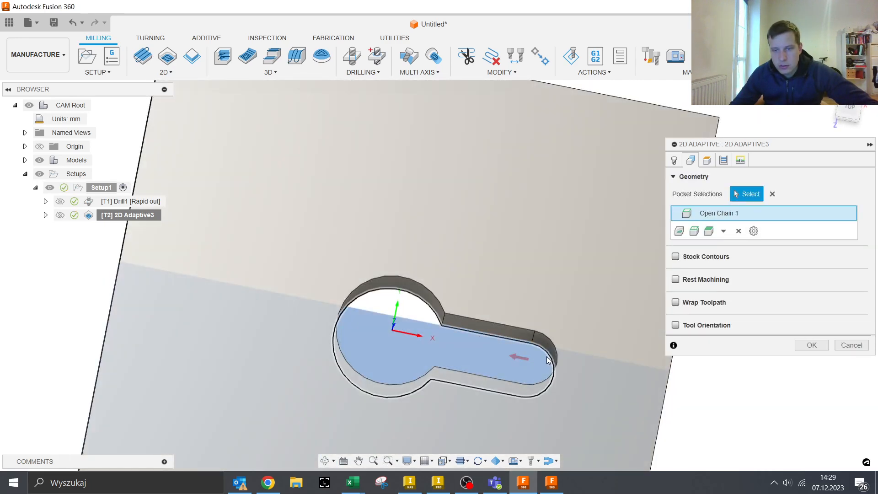
{"action": "left_click", "coordinate": [549, 360]}
{"action": "middle_click_drag", "start_coordinate": [526, 359], "coordinate": [573, 458], "text": "shift"}
{"action": "left_click", "coordinate": [498, 397]}
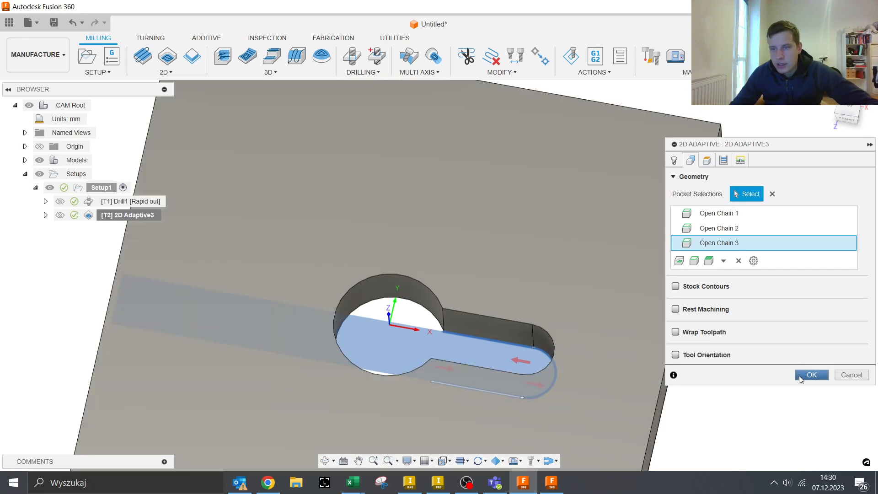
{"action": "left_click", "coordinate": [813, 375]}
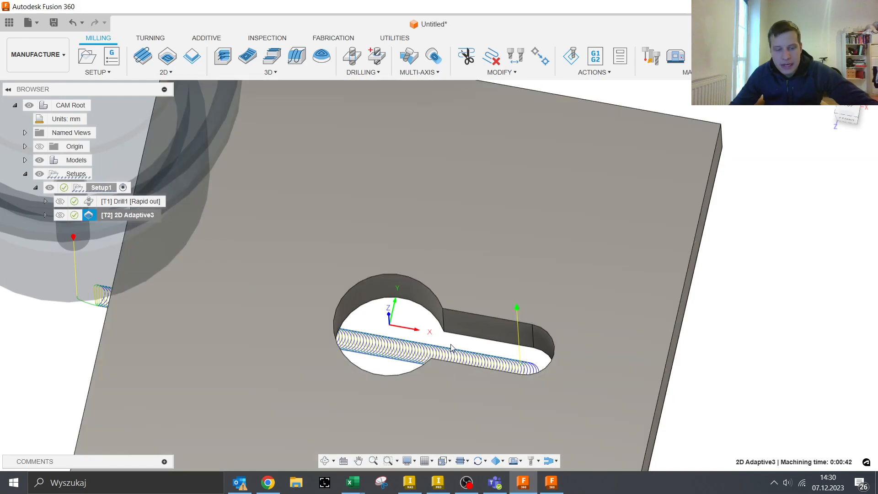
Examine the open-chain toolpath where it enters from outside the plate and runs across the round hole into the slot
{"action": "middle_click_drag", "start_coordinate": [439, 358], "coordinate": [186, 365], "text": "shift"}
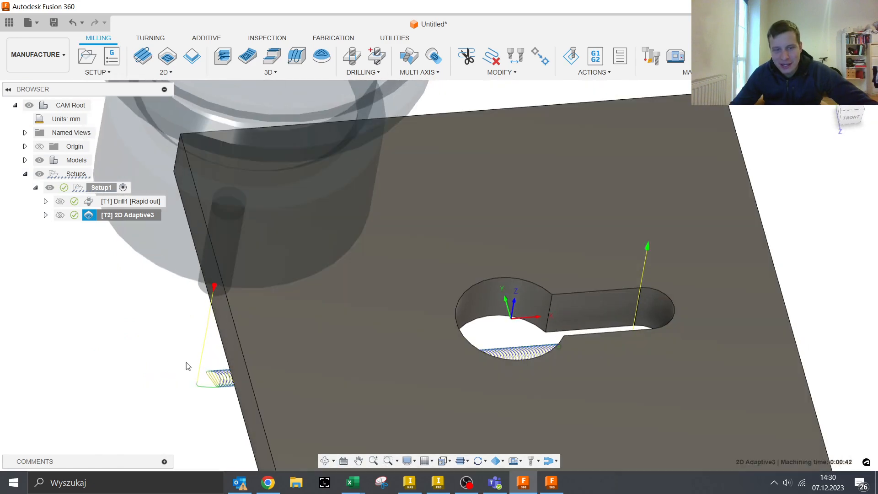
{"action": "key", "text": "ctrl"}
{"action": "key", "text": "ctrl"}
{"action": "key", "text": "ctrl"}
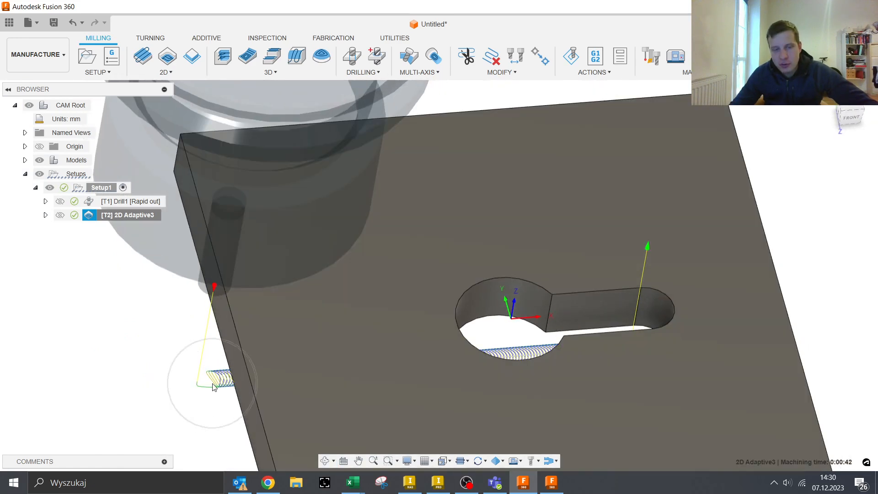
{"action": "key", "text": "ctrl"}
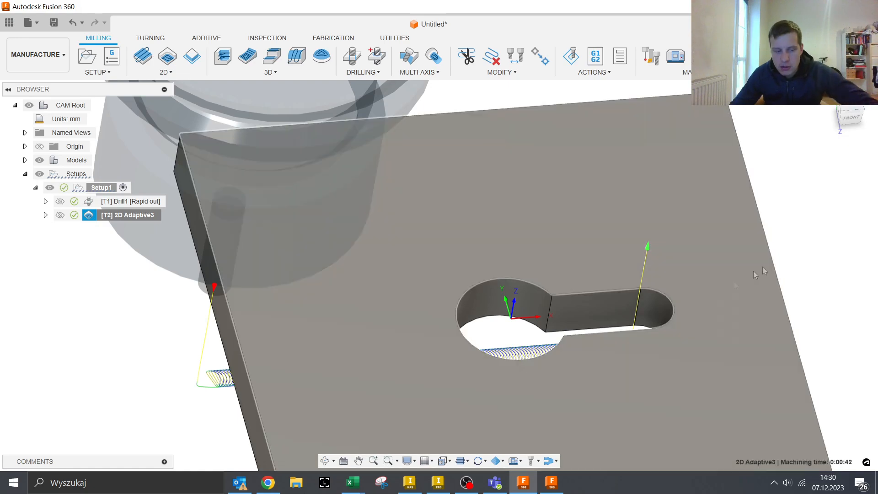
{"action": "middle_click_drag", "start_coordinate": [762, 267], "coordinate": [584, 388], "text": "shift"}
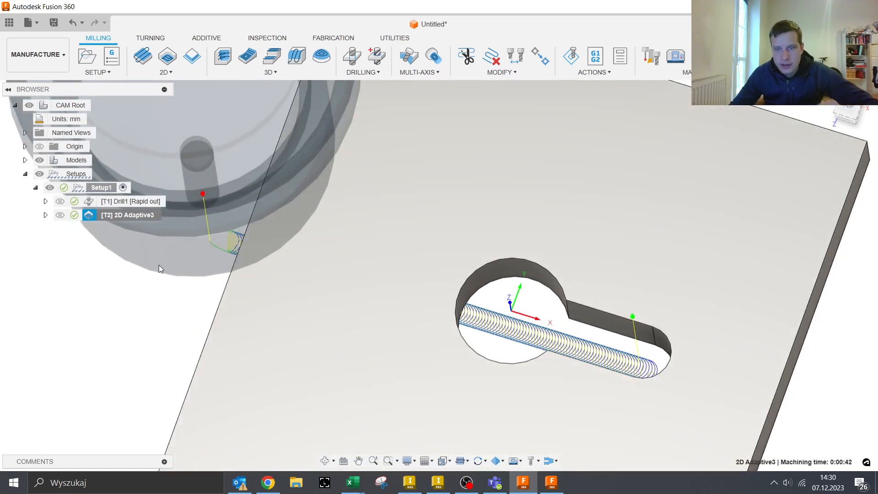
Switch to the Design workspace and start a new sketch on the plate's top face
{"action": "left_click", "coordinate": [56, 64]}
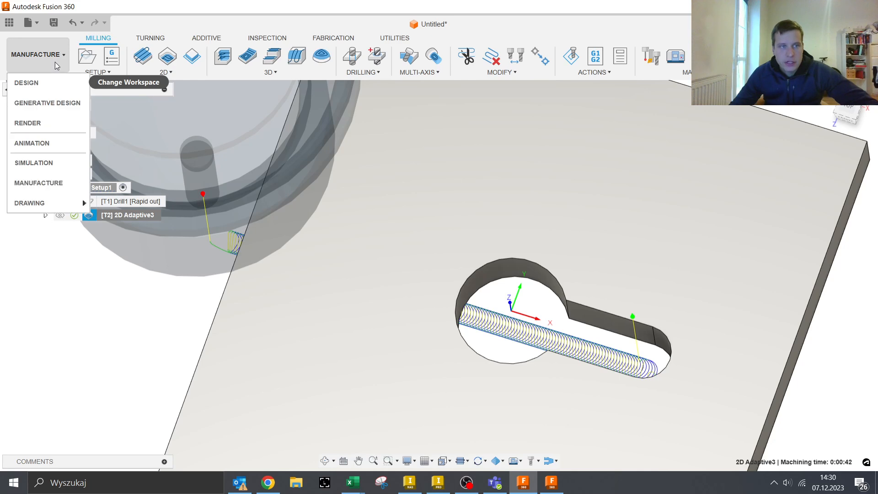
{"action": "left_click", "coordinate": [53, 85]}
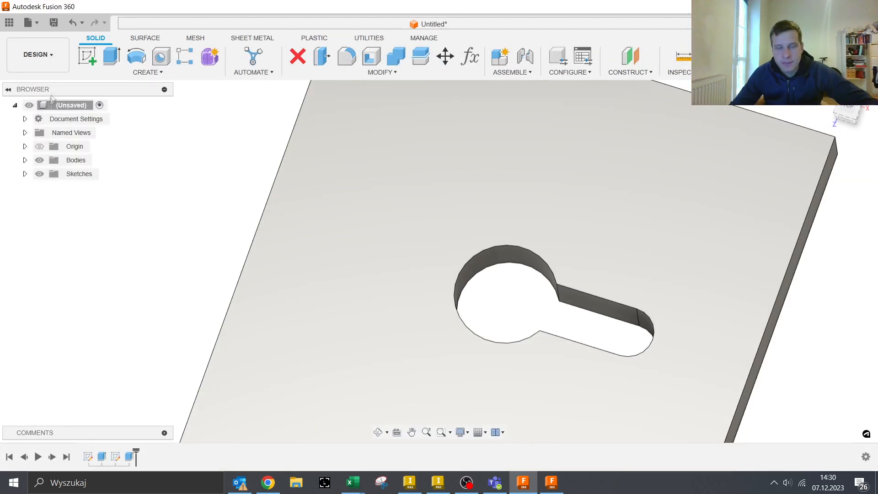
{"action": "left_click", "coordinate": [87, 56]}
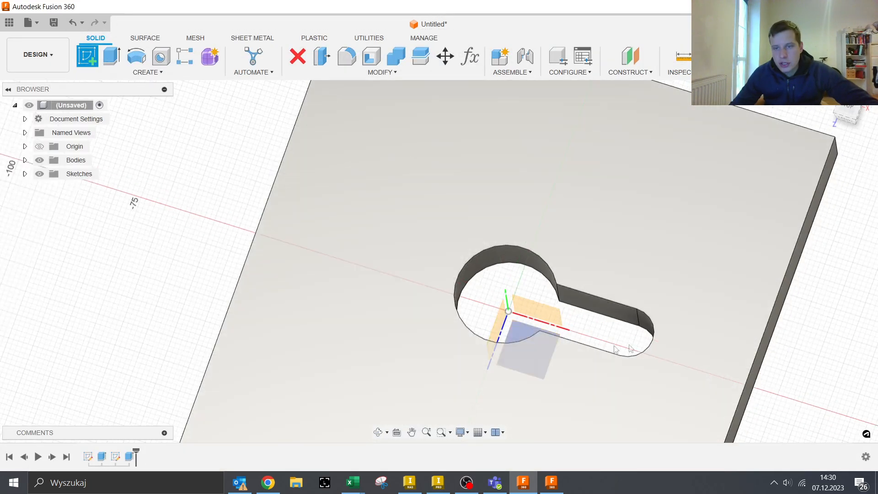
{"action": "left_click", "coordinate": [683, 278]}
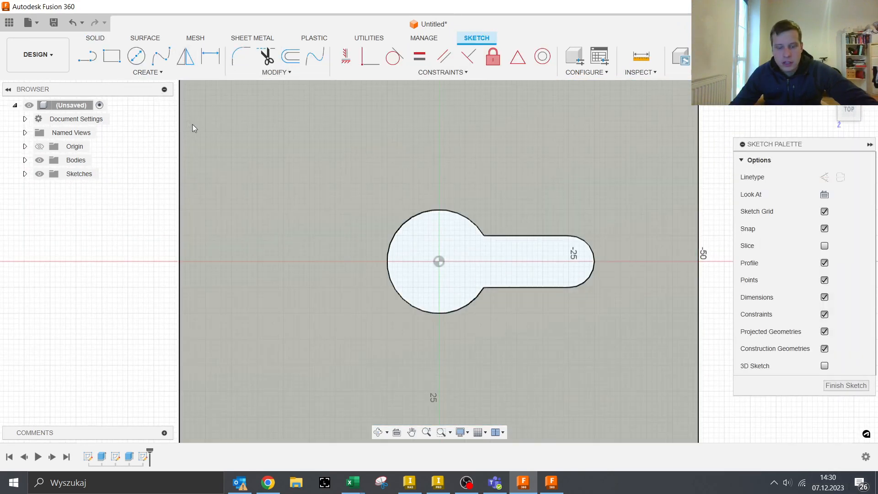
Project the slot's two straight edges and its rounded end edge into the sketch
{"action": "left_click", "coordinate": [152, 78]}
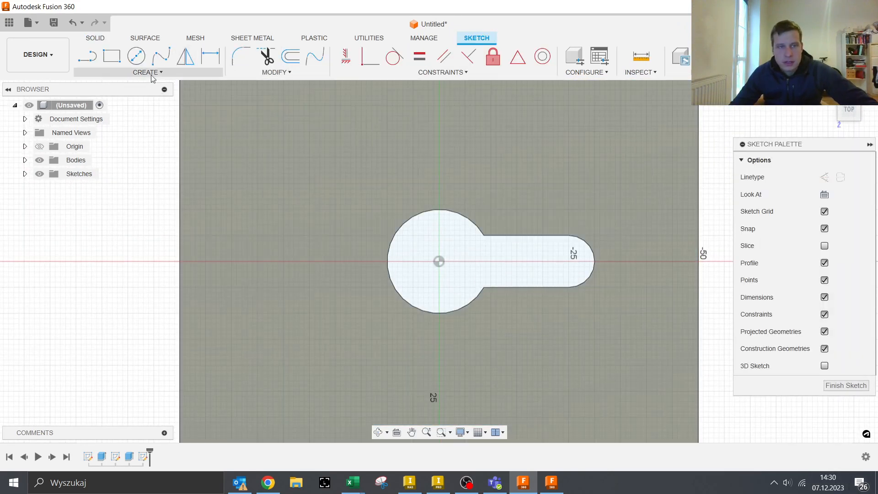
{"action": "mouse_move", "coordinate": [137, 246]}
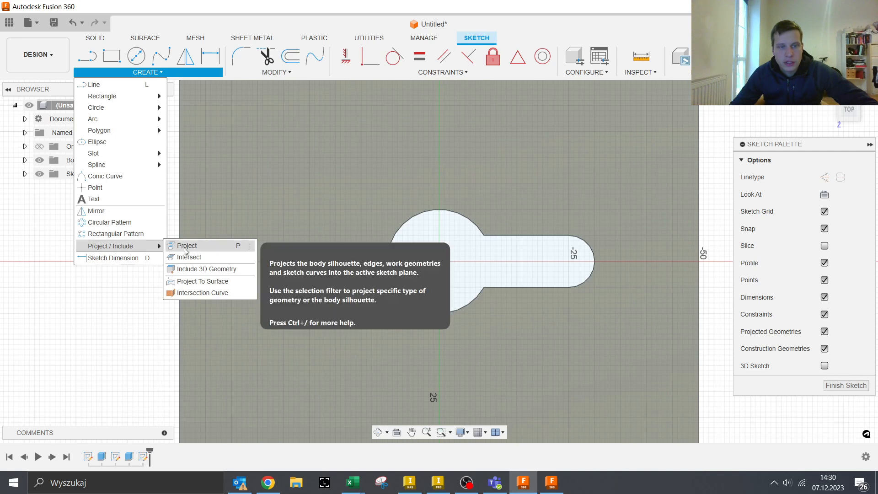
{"action": "left_click", "coordinate": [185, 246]}
{"action": "middle_click_drag", "start_coordinate": [505, 239], "coordinate": [420, 249]}
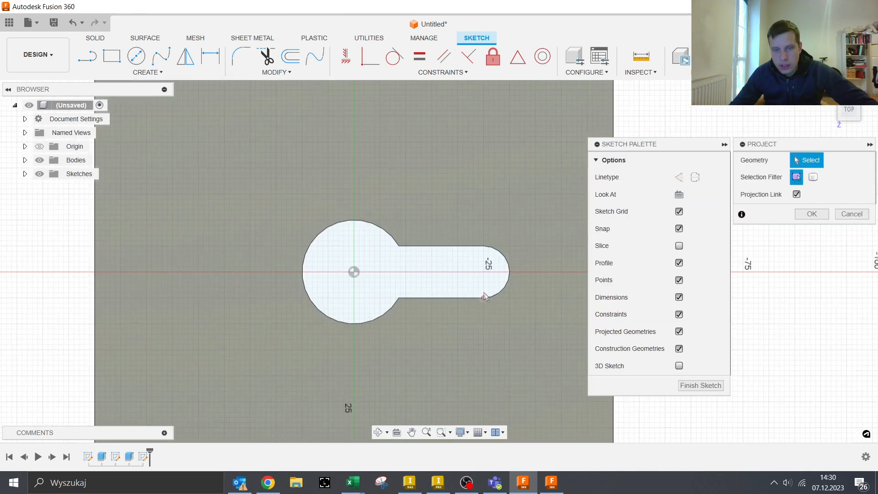
{"action": "left_click", "coordinate": [474, 247]}
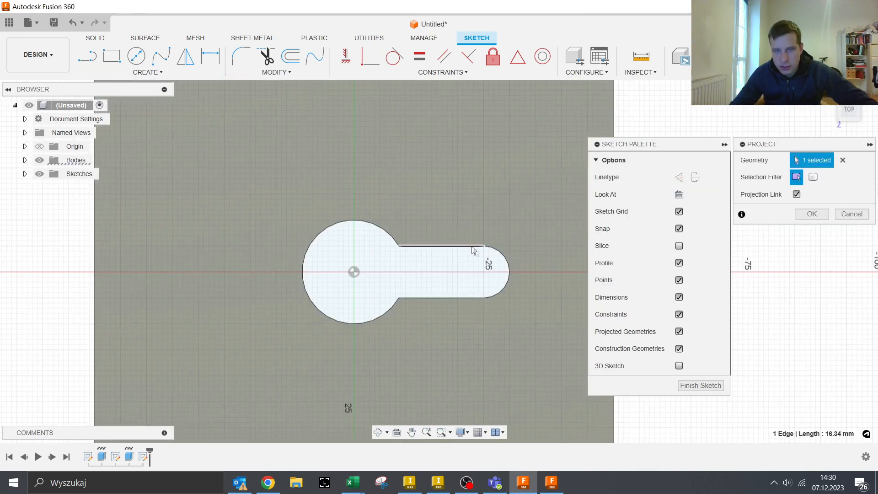
{"action": "left_click", "coordinate": [506, 262]}
{"action": "left_click", "coordinate": [457, 299]}
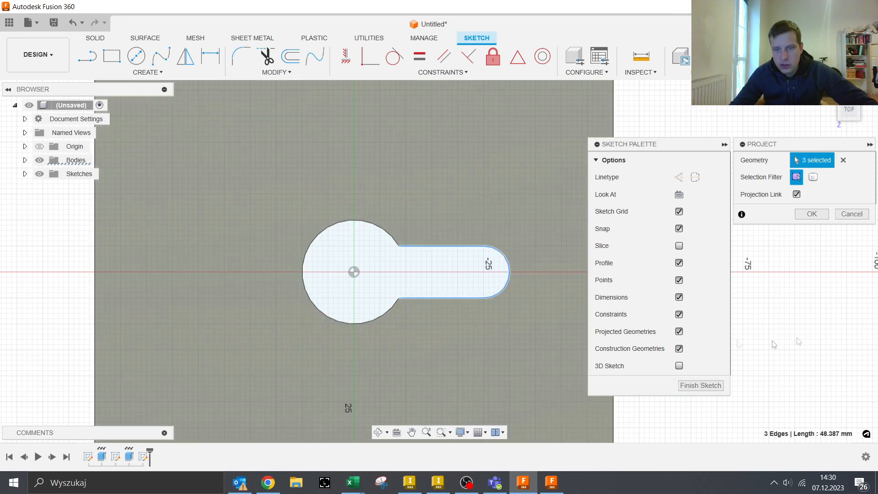
{"action": "left_click", "coordinate": [812, 214]}
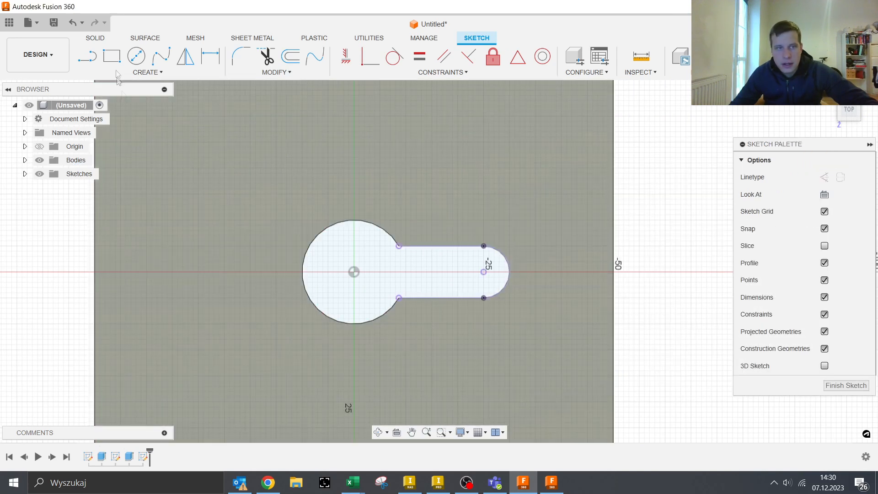
Close the slot profile with a line across its opening into the round hole, finish the sketch, and return to the Manufacture workspace
{"action": "left_click", "coordinate": [94, 55]}
{"action": "left_click", "coordinate": [399, 298]}
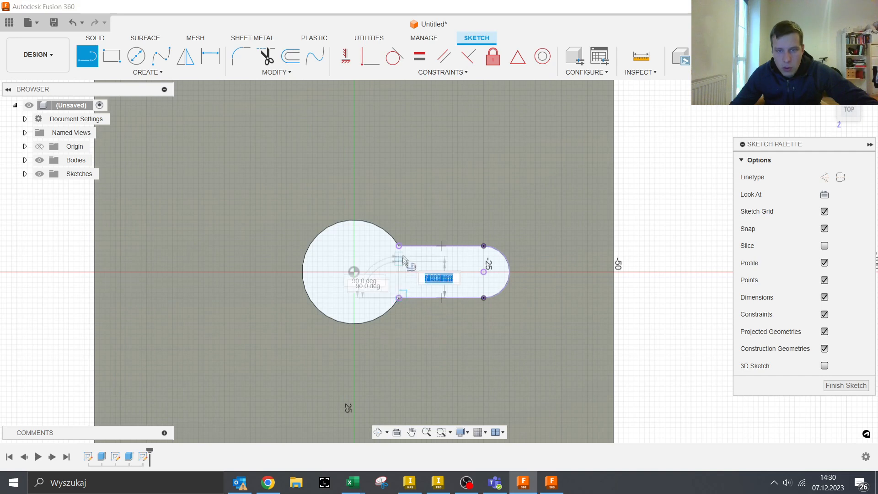
{"action": "left_click", "coordinate": [399, 246]}
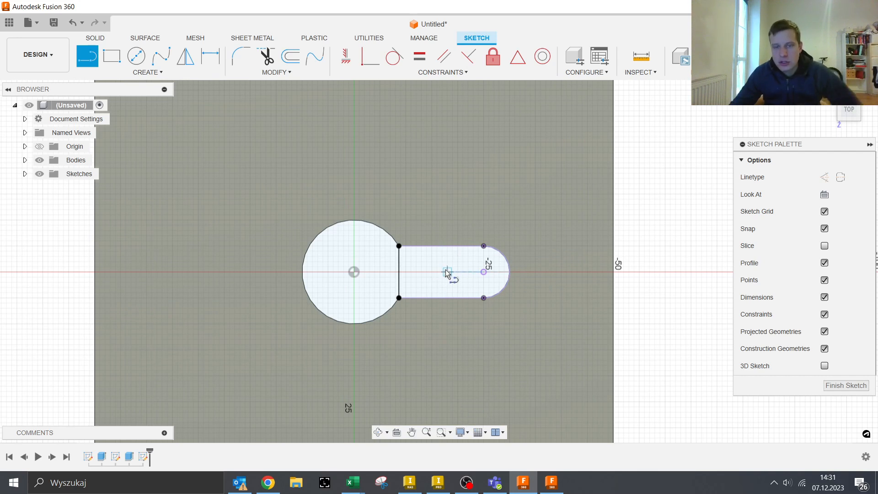
{"action": "left_click", "coordinate": [826, 386]}
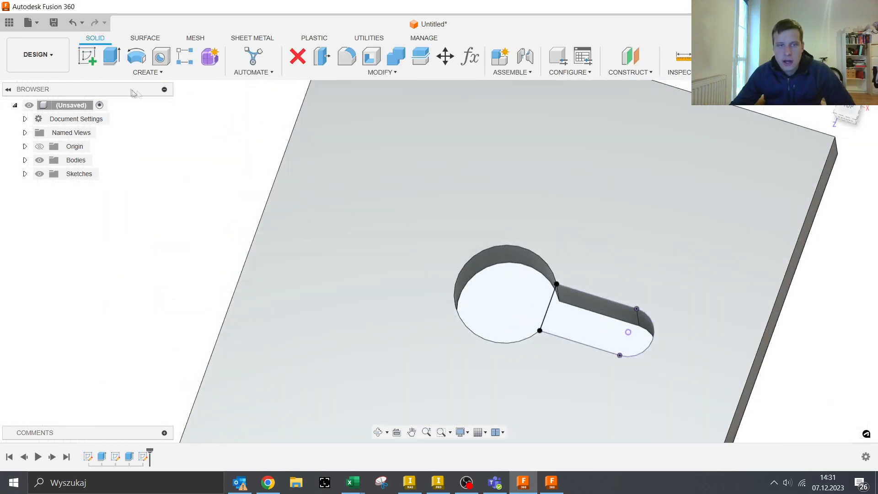
{"action": "left_click", "coordinate": [61, 70]}
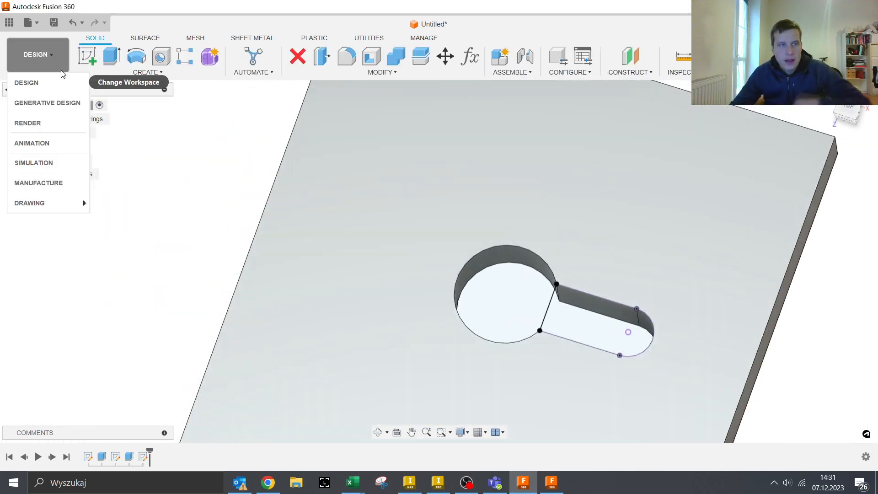
{"action": "left_click", "coordinate": [54, 183]}
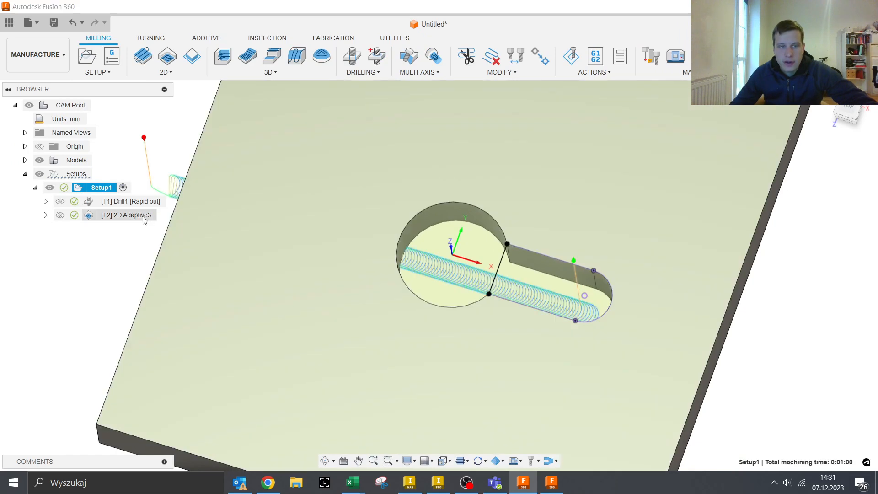
Try adding the sketched line across the slot's mouth to 2D Adaptive3 as a fourth open chain, and regenerate the toolpath
{"action": "right_click", "coordinate": [137, 215]}
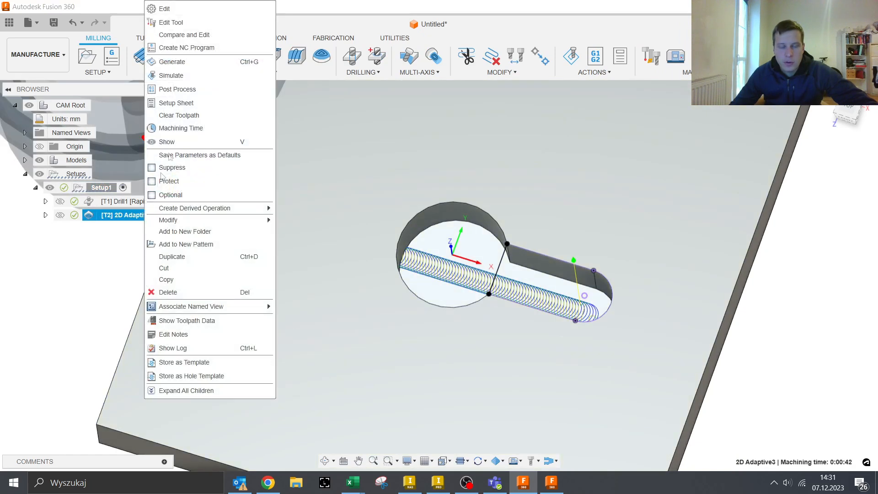
{"action": "left_click", "coordinate": [183, 8]}
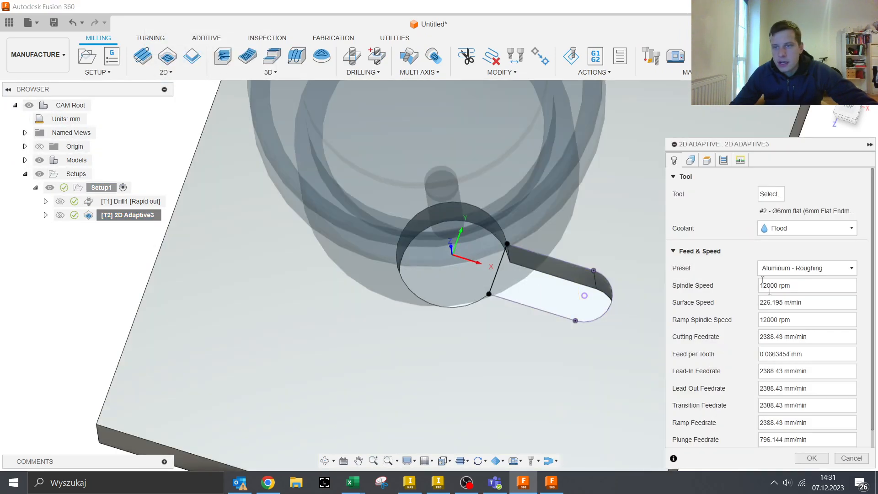
{"action": "left_click", "coordinate": [691, 159]}
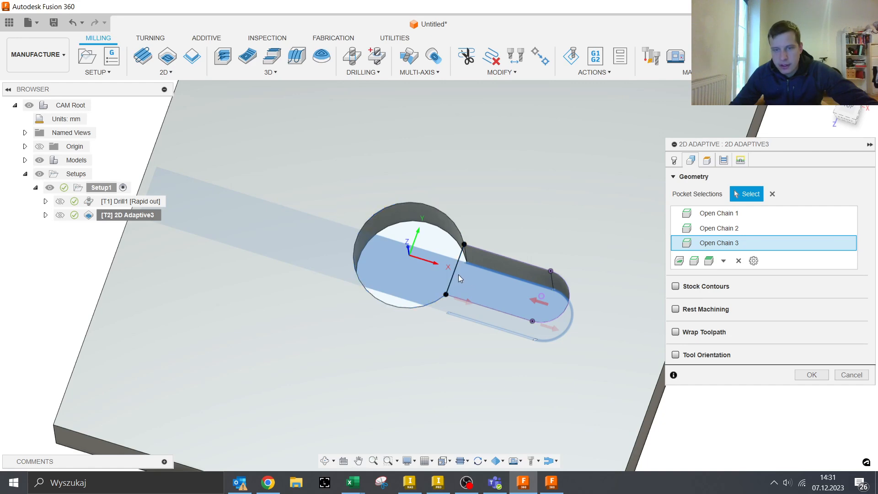
{"action": "left_click", "coordinate": [455, 272]}
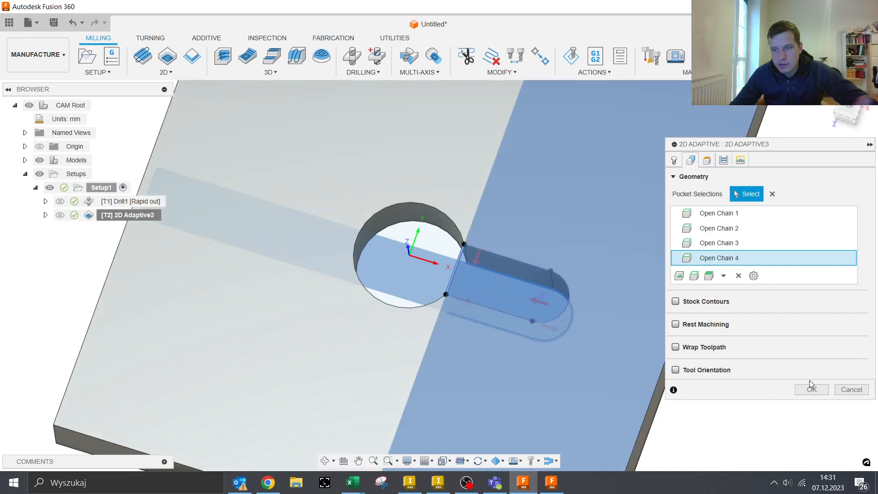
{"action": "left_click", "coordinate": [811, 389]}
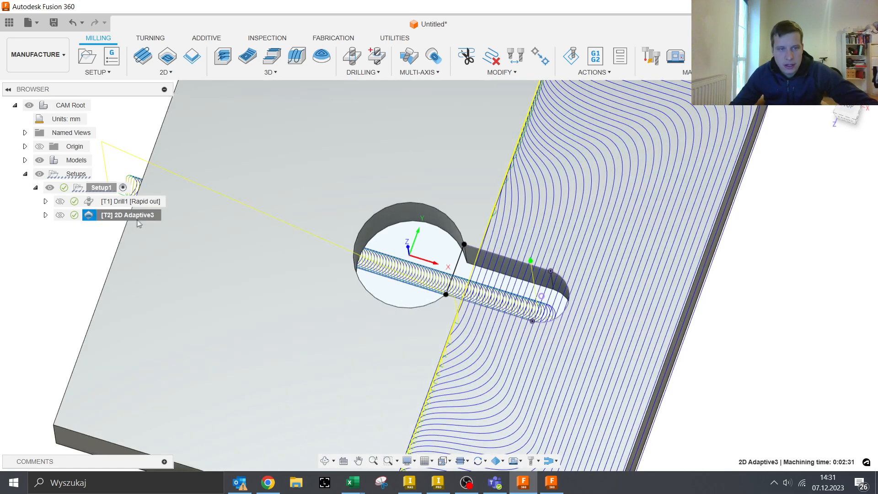
Replace all pocket selections of 2D Adaptive3 with the complete bottom edge of the keyhole cutout as one closed chain
{"action": "right_click", "coordinate": [140, 218]}
{"action": "left_click", "coordinate": [165, 9]}
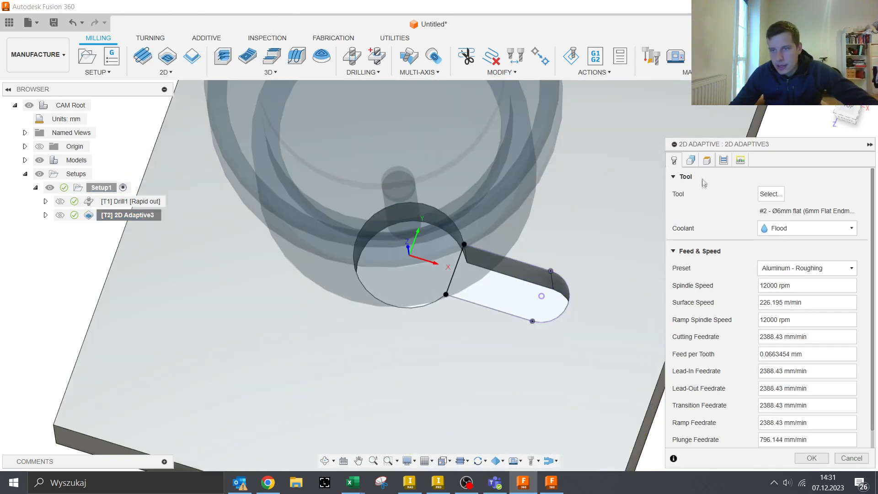
{"action": "left_click", "coordinate": [690, 159]}
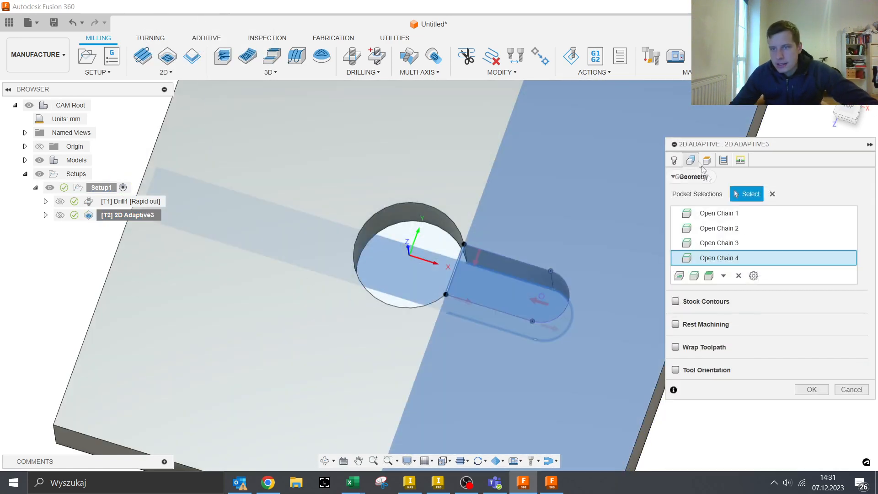
{"action": "left_click", "coordinate": [769, 194]}
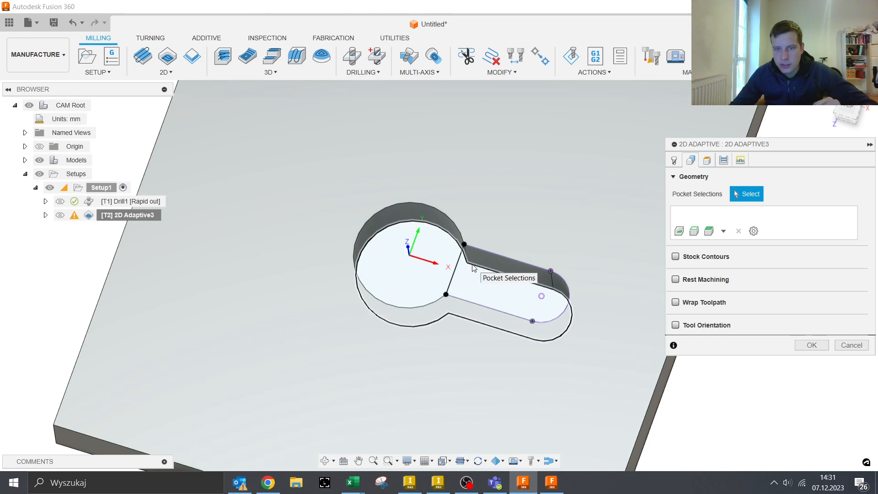
{"action": "left_click", "coordinate": [476, 287]}
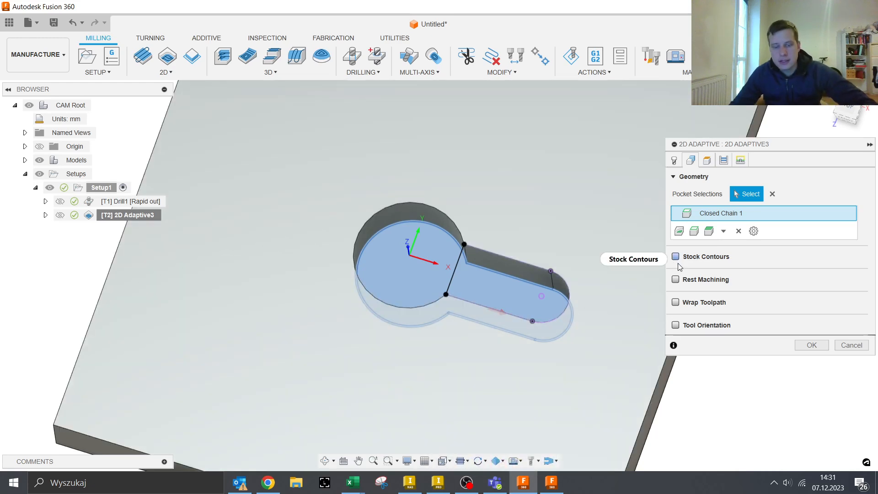
Enable Stock Contours for the operation and hide the model's bodies to expose the helper sketch
{"action": "mouse_move", "coordinate": [679, 264]}
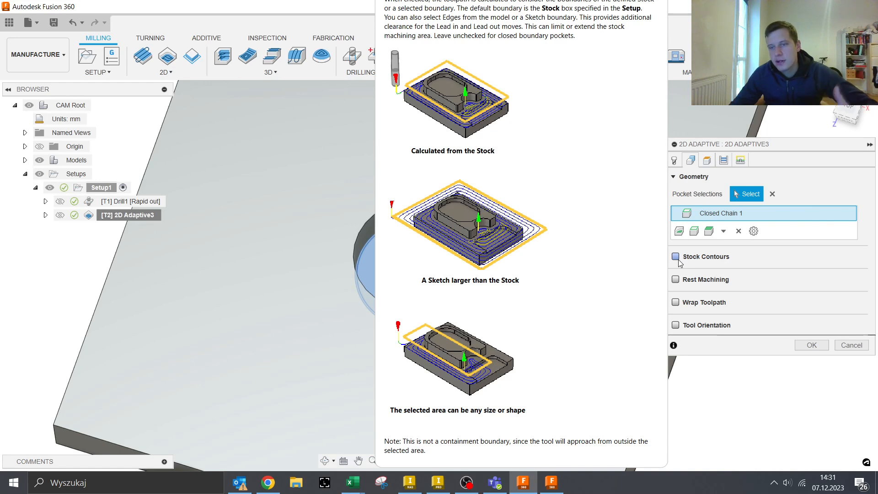
{"action": "left_click", "coordinate": [679, 259]}
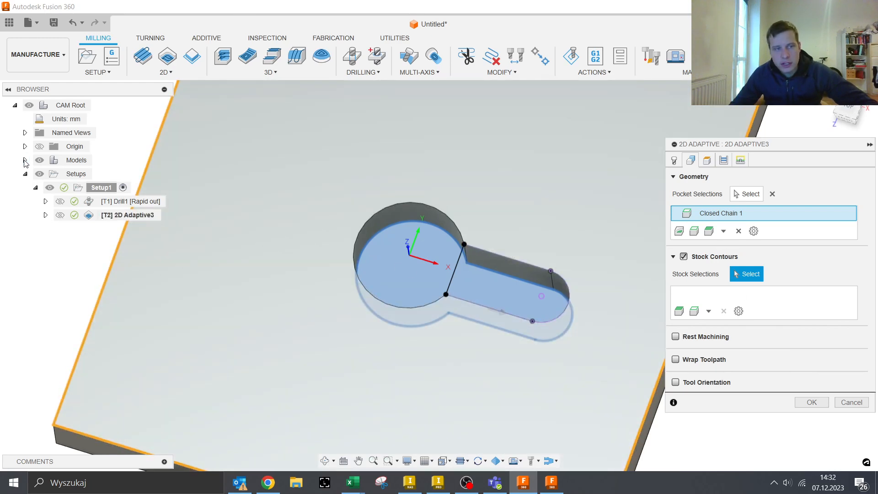
{"action": "left_click", "coordinate": [25, 160]}
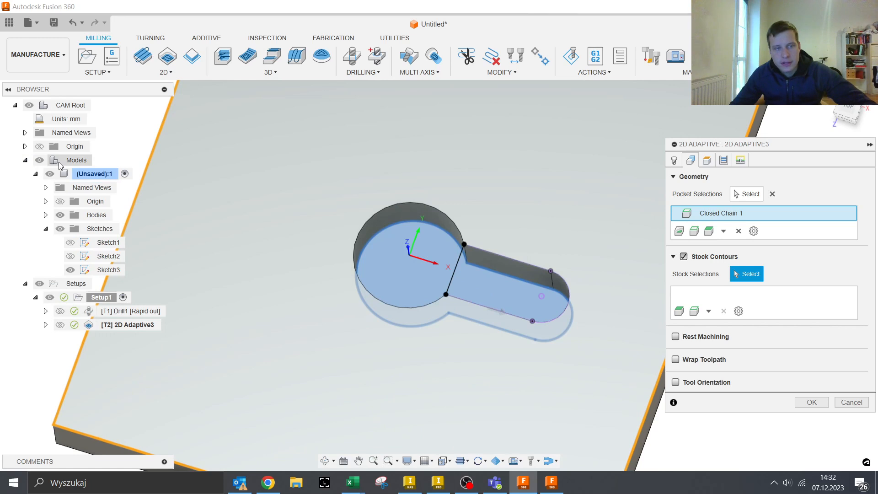
{"action": "left_click", "coordinate": [61, 216]}
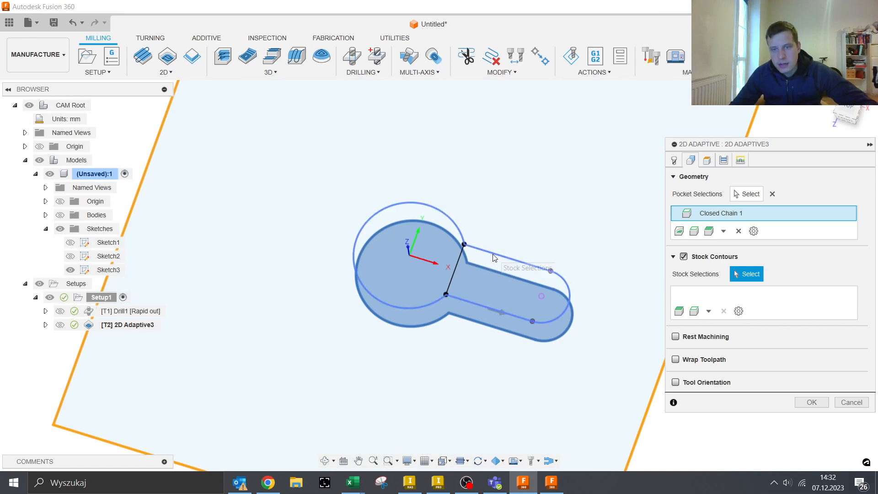
Select the closed slot profile of the helper sketch, including the line across its mouth, as the stock contour and regenerate the toolpath
{"action": "left_click", "coordinate": [468, 234]}
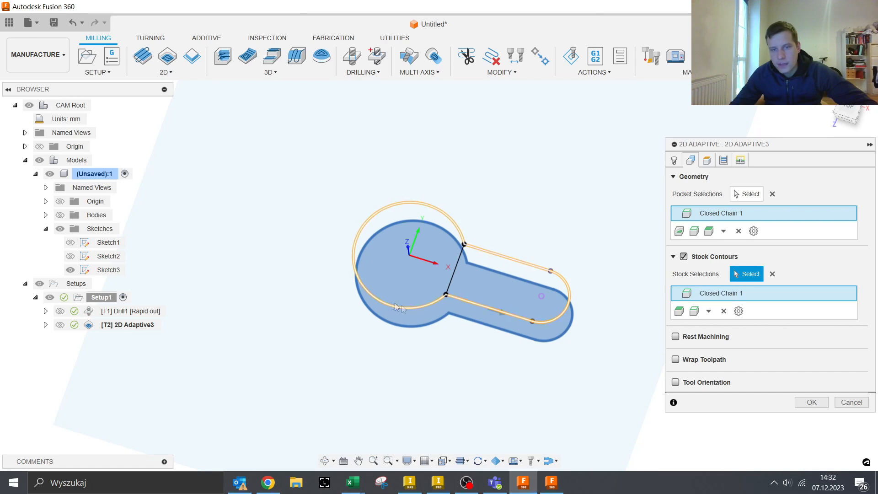
{"action": "left_click", "coordinate": [521, 262]}
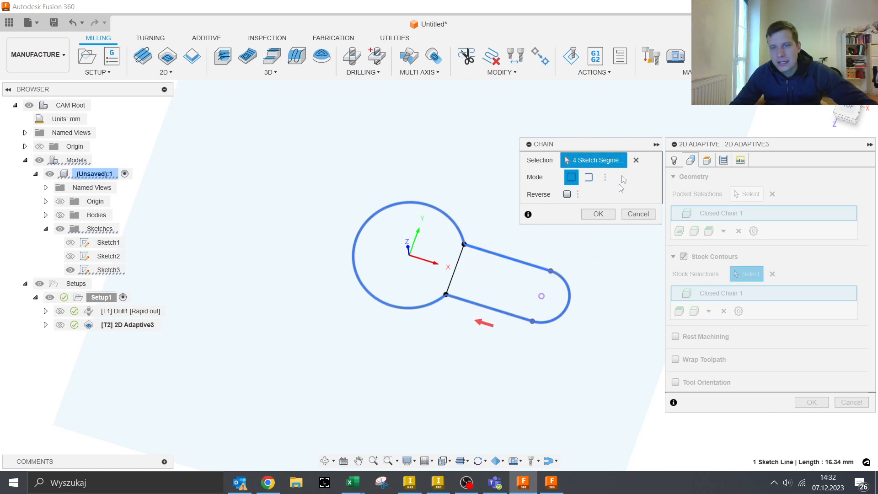
{"action": "left_click", "coordinate": [460, 269]}
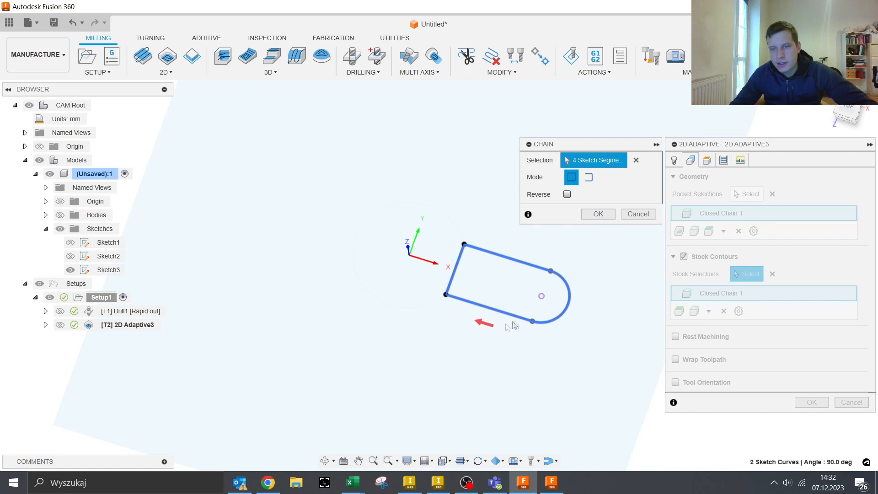
{"action": "left_click", "coordinate": [597, 215]}
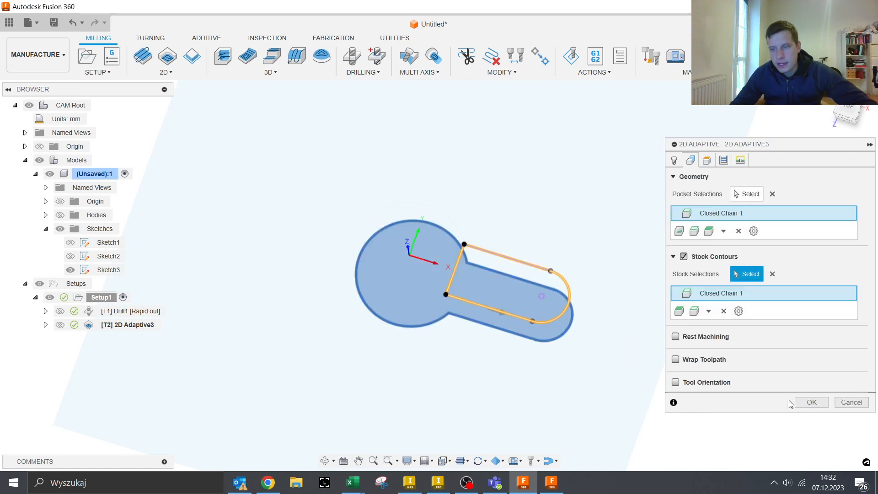
{"action": "left_click", "coordinate": [812, 403]}
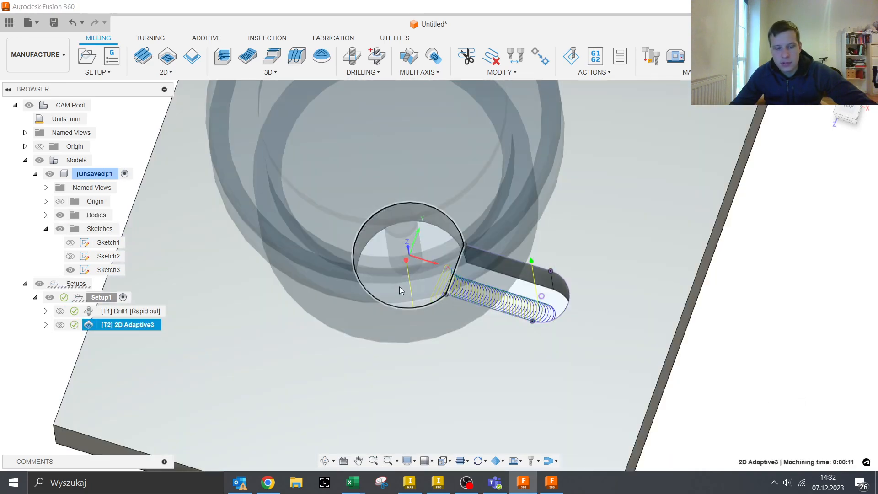
Hide Sketch3 so that only the plate and its toolpaths are displayed
{"action": "mouse_move", "coordinate": [396, 296]}
{"action": "middle_mouse_down", "text": "shift"}
{"action": "mouse_move", "coordinate": [439, 310]}
{"action": "mouse_move", "coordinate": [412, 280]}
{"action": "mouse_move", "coordinate": [427, 275]}
{"action": "mouse_move", "coordinate": [398, 294]}
{"action": "middle_mouse_up", "text": "shift"}
{"action": "left_click", "coordinate": [70, 270]}
{"action": "left_click", "coordinate": [196, 183]}
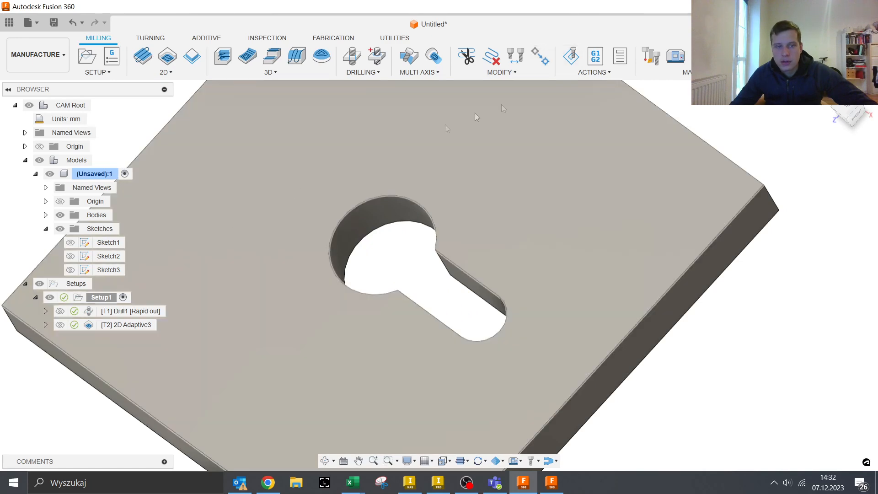
Simulate 2D Adaptive3 at a reduced playback speed, watching the cutter clear the slot from the round hole, and exit the simulation
{"action": "left_click", "coordinate": [127, 325]}
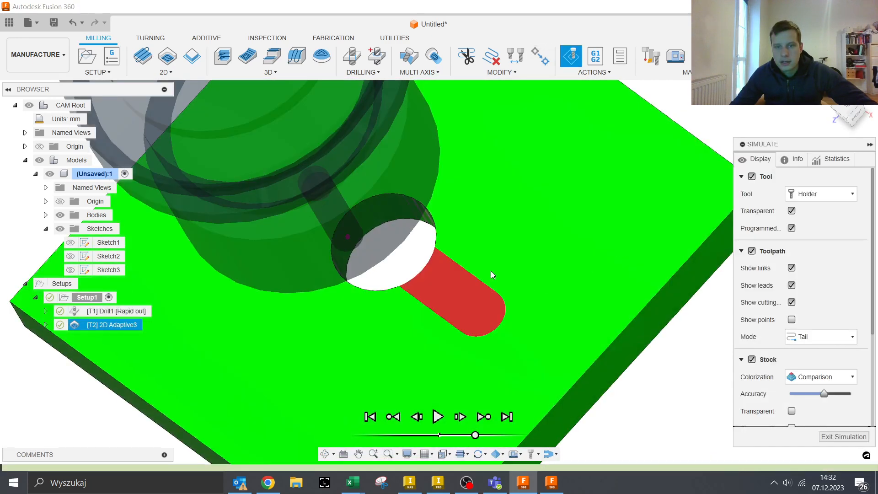
{"action": "middle_click_drag", "start_coordinate": [492, 275], "coordinate": [553, 237], "text": "shift"}
{"action": "left_click", "coordinate": [438, 417]}
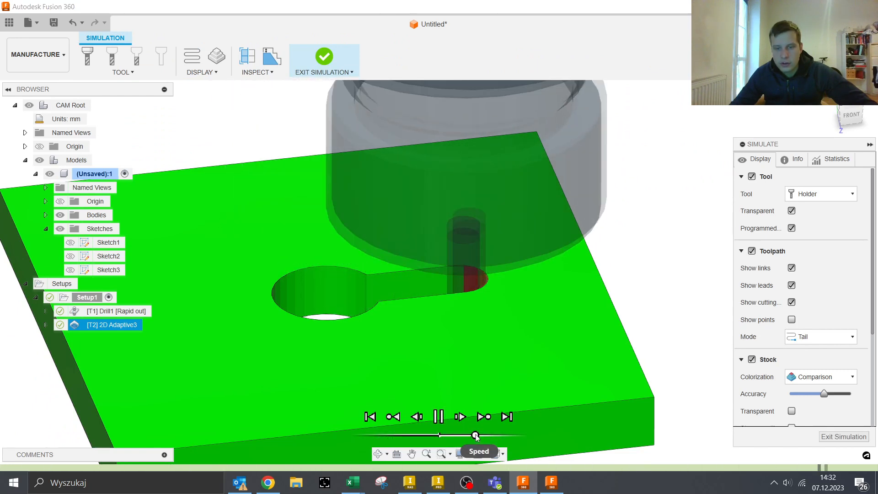
{"action": "left_click_drag", "start_coordinate": [475, 437], "coordinate": [469, 438]}
{"action": "left_click", "coordinate": [437, 417]}
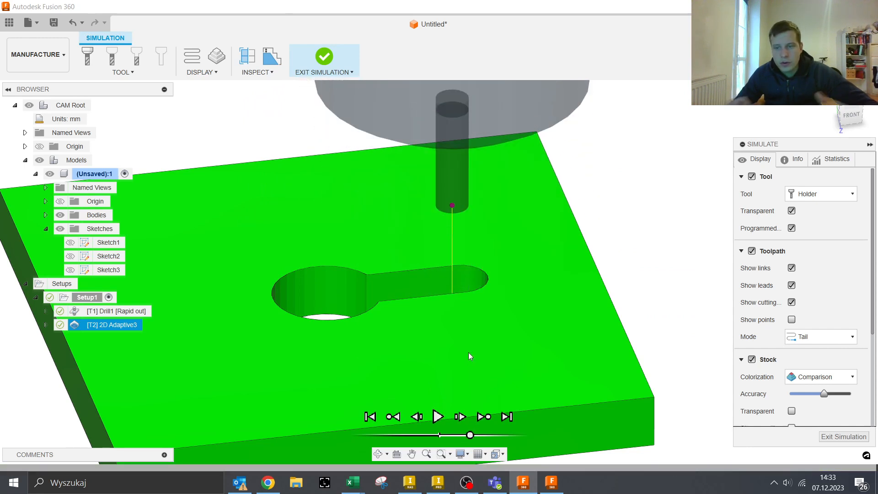
{"action": "left_click", "coordinate": [844, 436]}
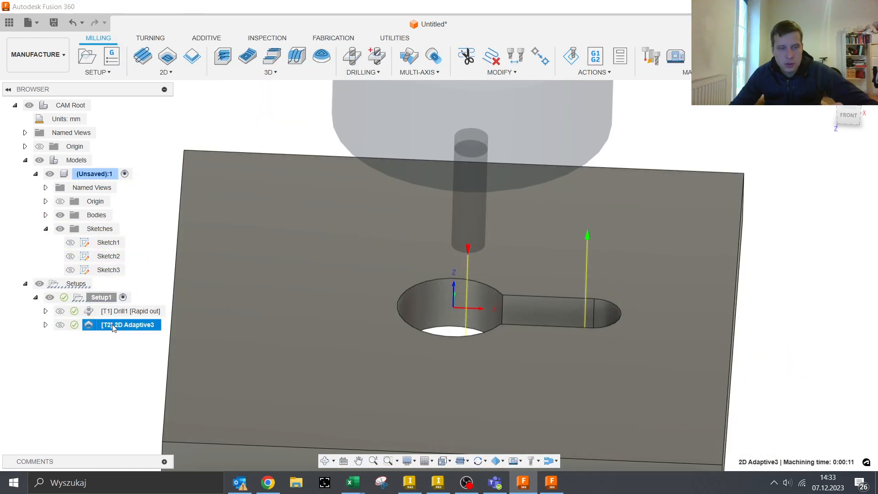
Suppress the 2D Adaptive3 operation and accept clearing its toolpath
{"action": "right_click", "coordinate": [113, 327]}
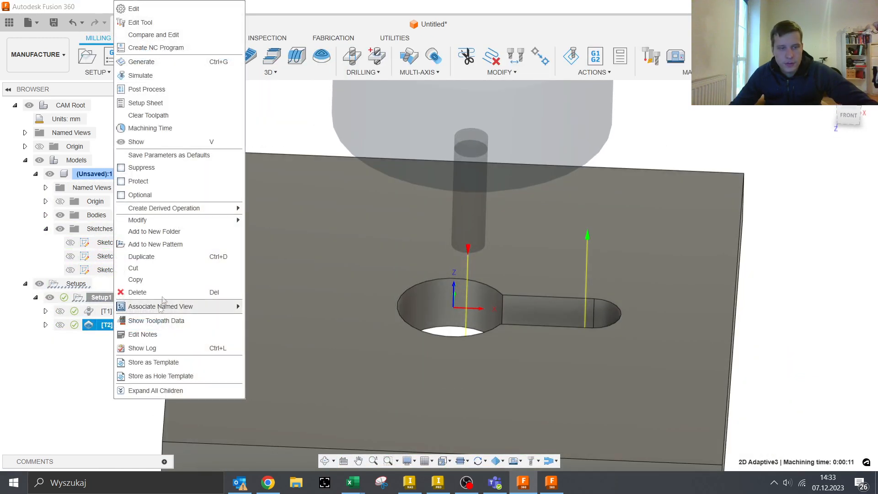
{"action": "left_click", "coordinate": [152, 167]}
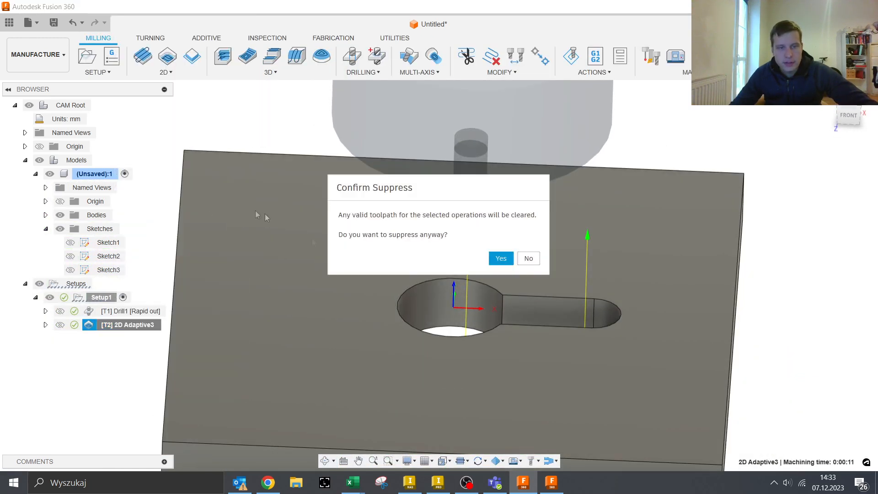
{"action": "left_click", "coordinate": [501, 258]}
Create a new 2D Adaptive Clearing operation with the keyhole cutout's bottom edge as its closed pocket chain
{"action": "middle_click_drag", "start_coordinate": [459, 376], "coordinate": [480, 357], "text": "shift"}
{"action": "left_click", "coordinate": [170, 73]}
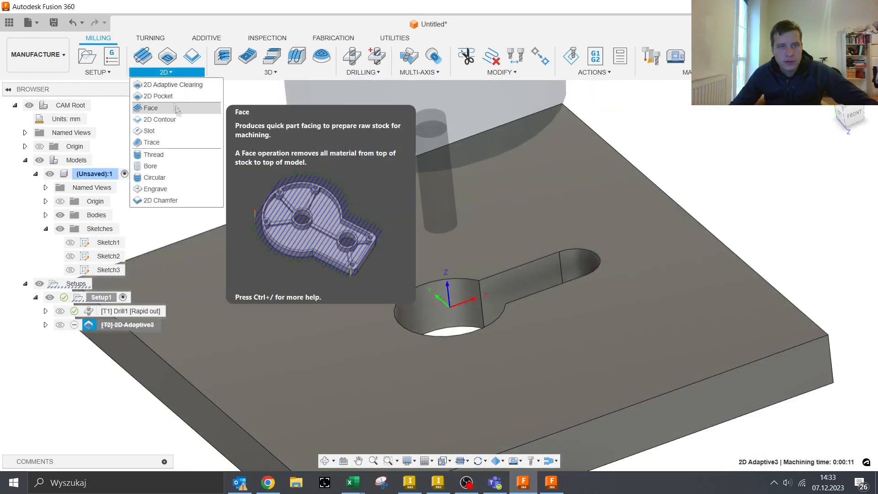
{"action": "left_click", "coordinate": [158, 84]}
{"action": "mouse_move", "coordinate": [581, 305]}
{"action": "middle_mouse_down", "text": "shift"}
{"action": "mouse_move", "coordinate": [553, 296]}
{"action": "mouse_move", "coordinate": [566, 303]}
{"action": "middle_mouse_up", "text": "shift"}
{"action": "left_click", "coordinate": [691, 160]}
{"action": "middle_click_drag", "start_coordinate": [458, 315], "coordinate": [458, 346], "text": "shift"}
{"action": "left_click", "coordinate": [477, 289]}
{"action": "mouse_move", "coordinate": [569, 359]}
{"action": "middle_mouse_down", "text": "shift"}
{"action": "mouse_move", "coordinate": [602, 364]}
{"action": "mouse_move", "coordinate": [577, 362]}
{"action": "middle_mouse_up", "text": "shift"}
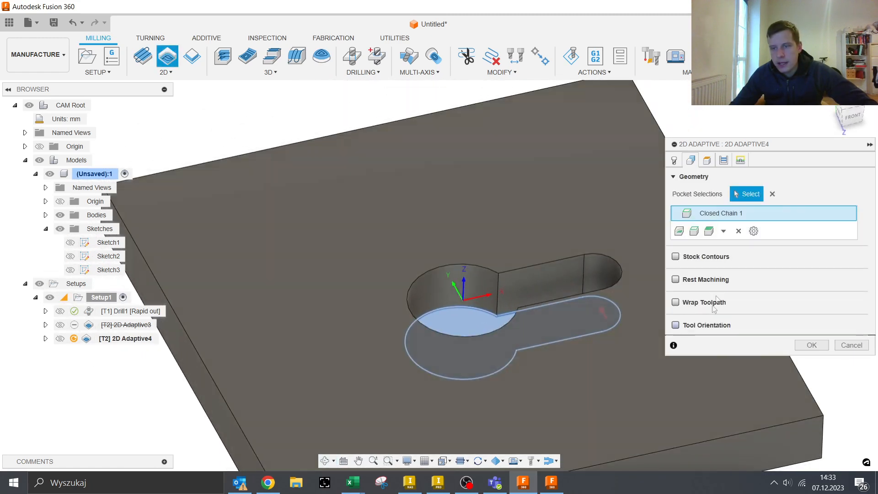
Enable Rest Machining for the keyhole pocket and set its previous tool diameter to 11 mm
{"action": "left_click", "coordinate": [676, 279]}
{"action": "left_click_drag", "start_coordinate": [754, 299], "coordinate": [670, 293]}
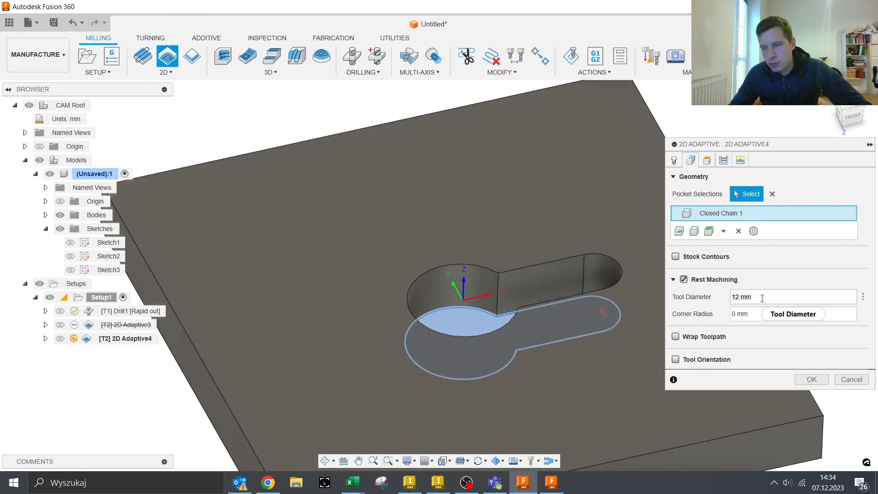
{"action": "left_click", "coordinate": [732, 297]}
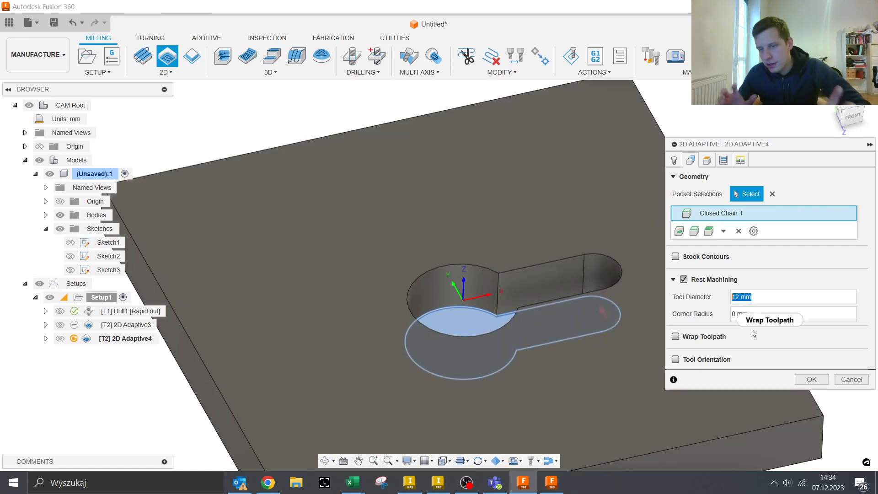
{"action": "type", "text": "11"}
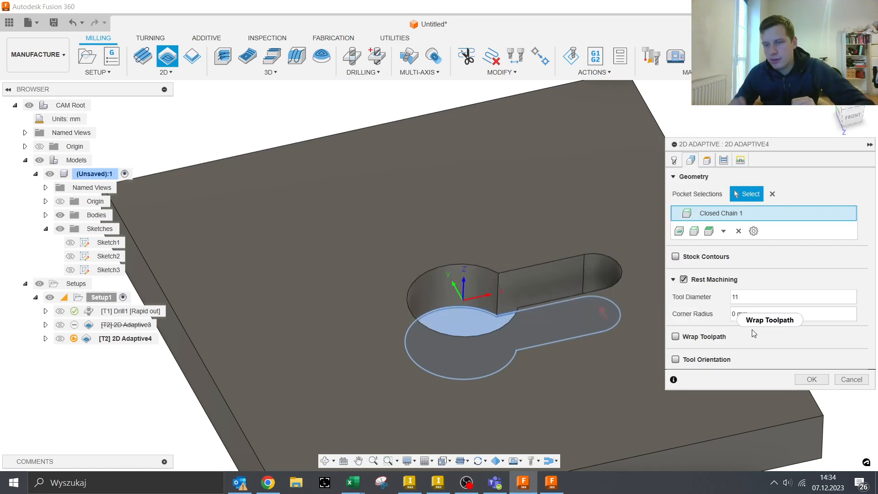
{"action": "mouse_move", "coordinate": [755, 334]}
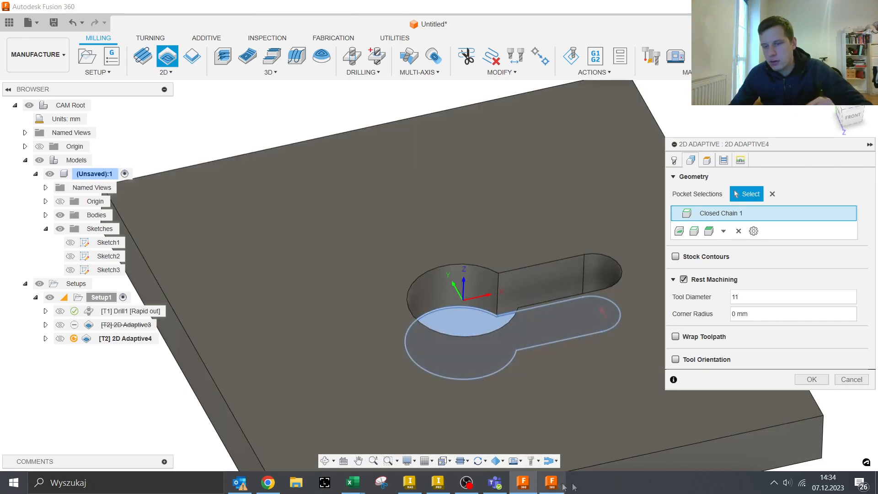
Turn off Stock to Leave and accept the 2D Adaptive operation to generate its toolpath
{"action": "left_click", "coordinate": [724, 159]}
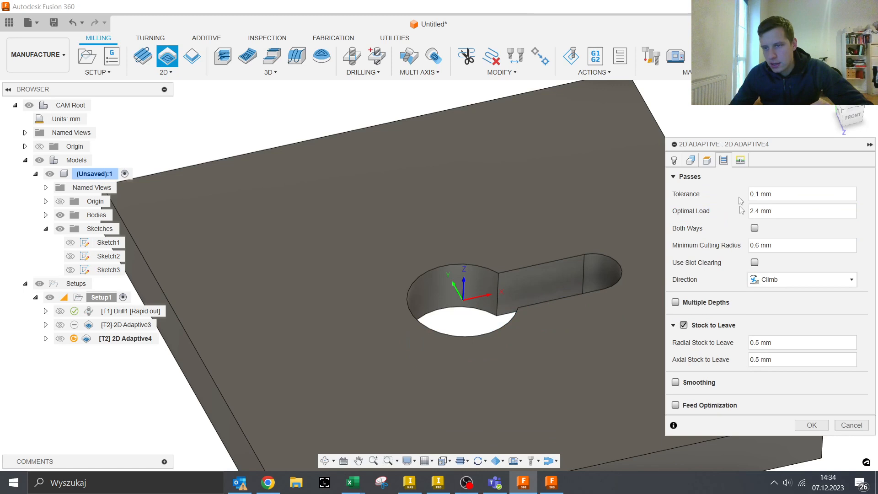
{"action": "left_click", "coordinate": [684, 326]}
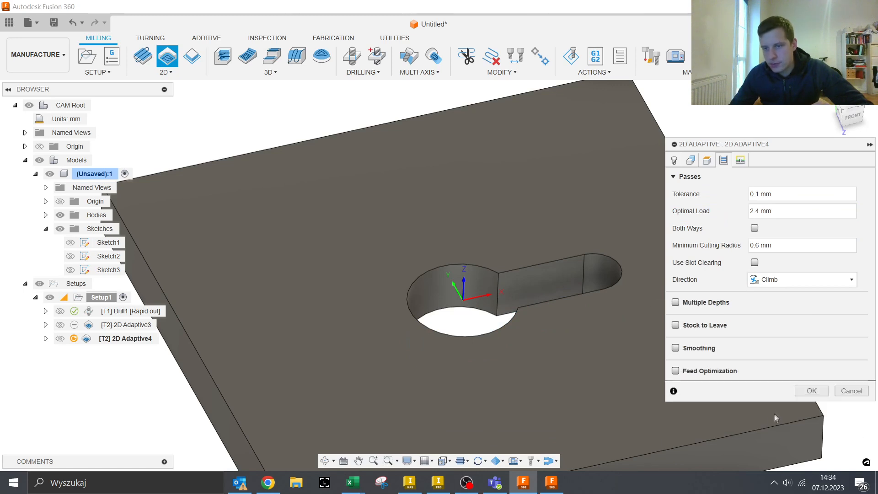
{"action": "left_click", "coordinate": [811, 392]}
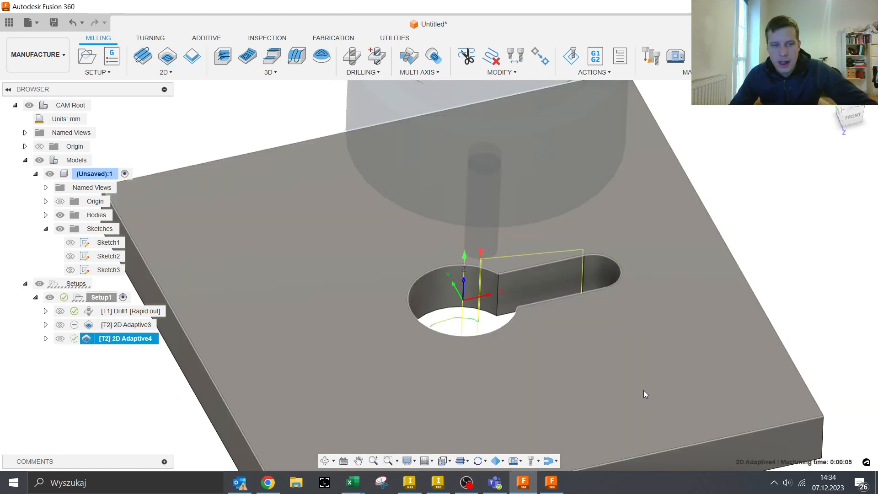
Examine the 2D Adaptive4 toolpath inside the round hole, checking for unnecessary cutting moves in the already drilled area
{"action": "middle_click_drag", "start_coordinate": [644, 393], "coordinate": [610, 344], "text": "shift"}
{"action": "scroll", "coordinate": [503, 320], "scroll_direction": "up", "scroll_amount": 10}
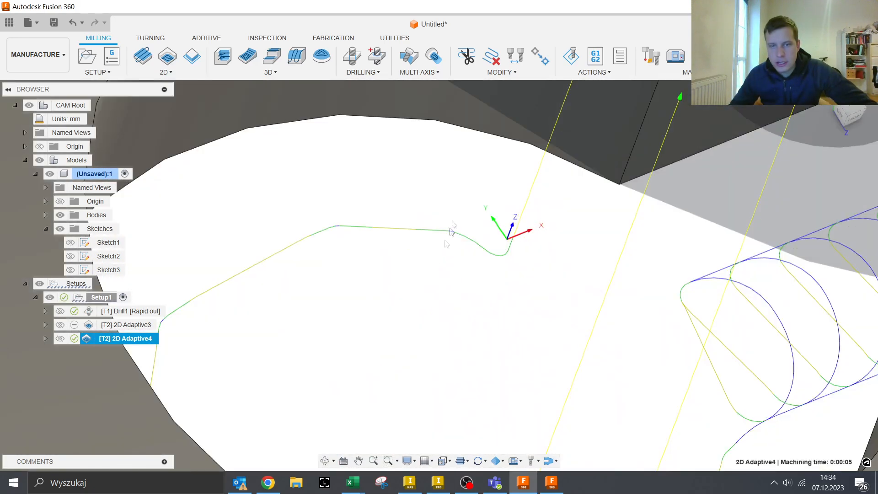
{"action": "left_click", "coordinate": [447, 231]}
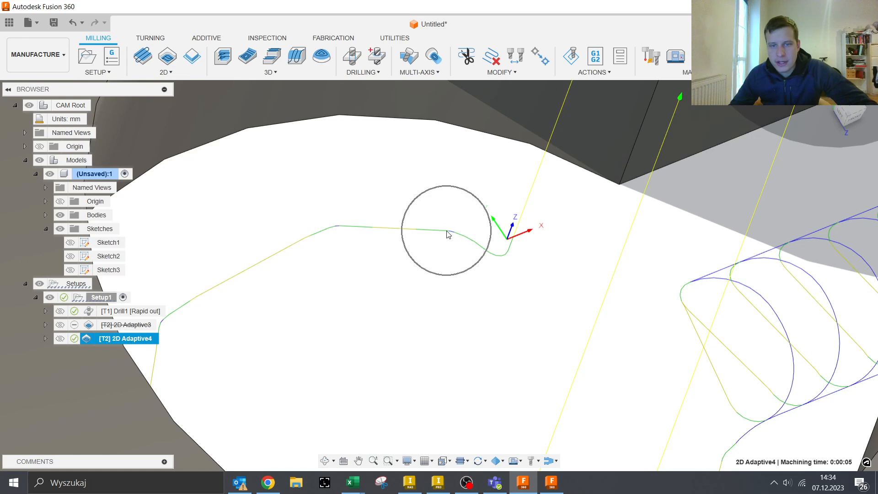
{"action": "left_click", "coordinate": [327, 232]}
{"action": "scroll", "coordinate": [346, 274], "scroll_direction": "down", "scroll_amount": 10}
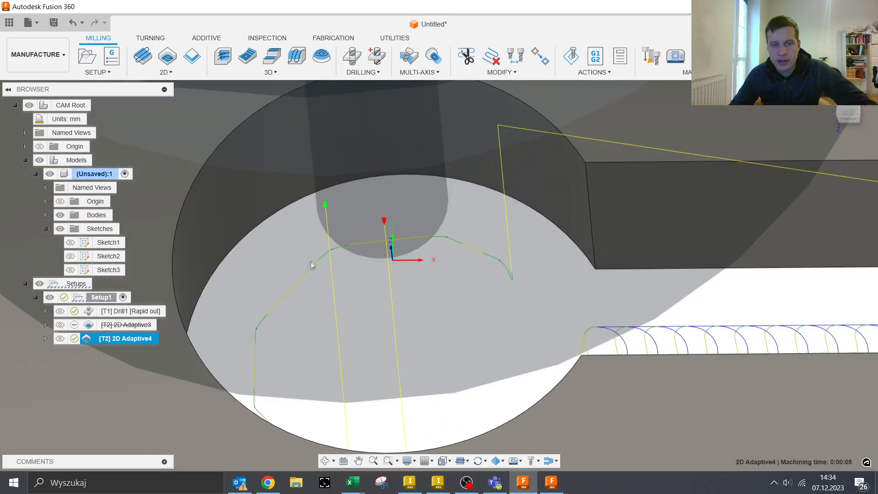
{"action": "left_click", "coordinate": [344, 251]}
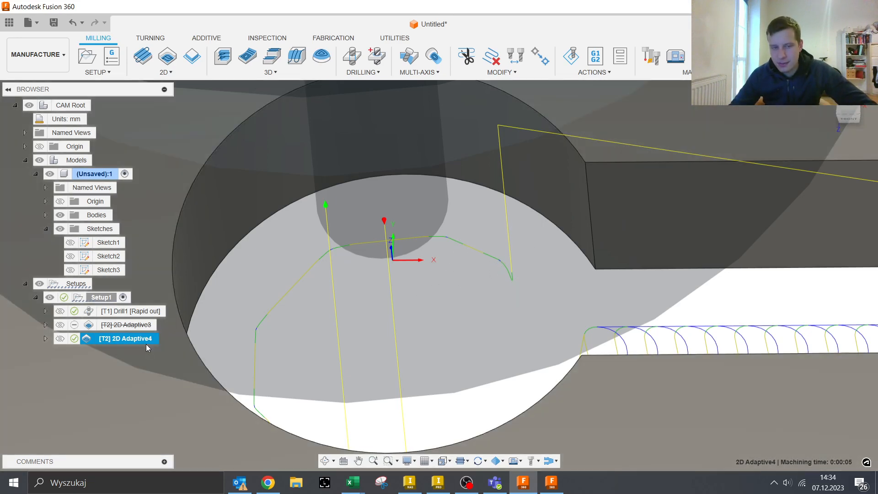
Edit the 2D Adaptive4 operation to a passes tolerance of 0.01 mm and regenerate its toolpath
{"action": "right_click", "coordinate": [147, 342]}
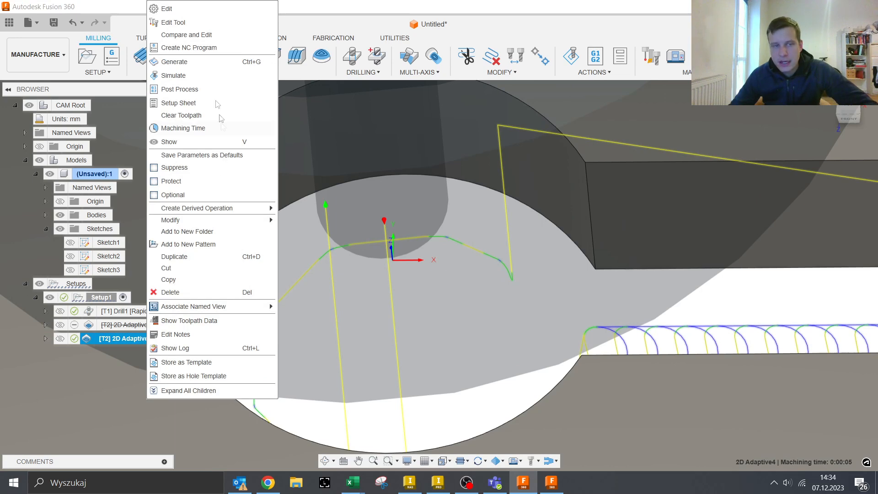
{"action": "left_click", "coordinate": [167, 8]}
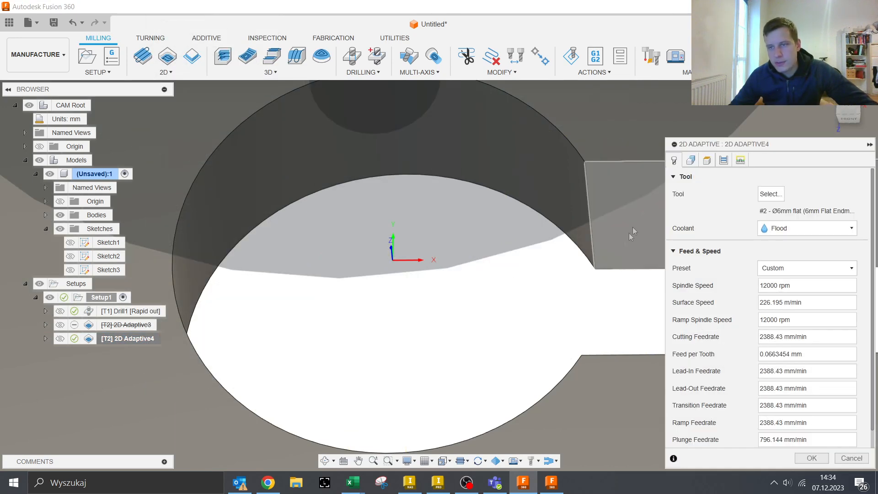
{"action": "left_click", "coordinate": [724, 160]}
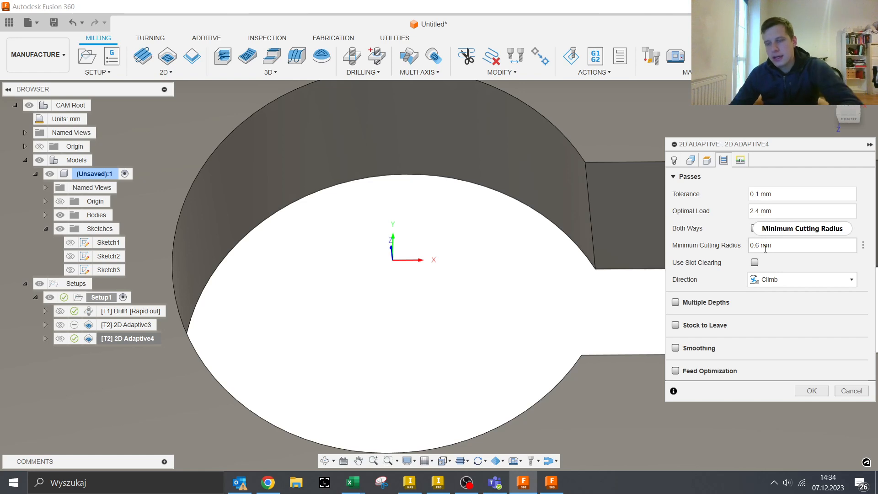
{"action": "type", "text": "0"}
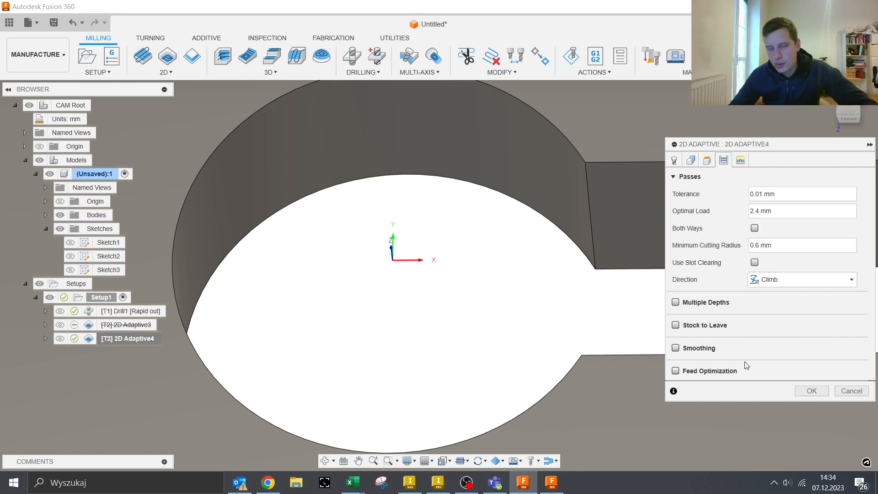
{"action": "left_click", "coordinate": [812, 390]}
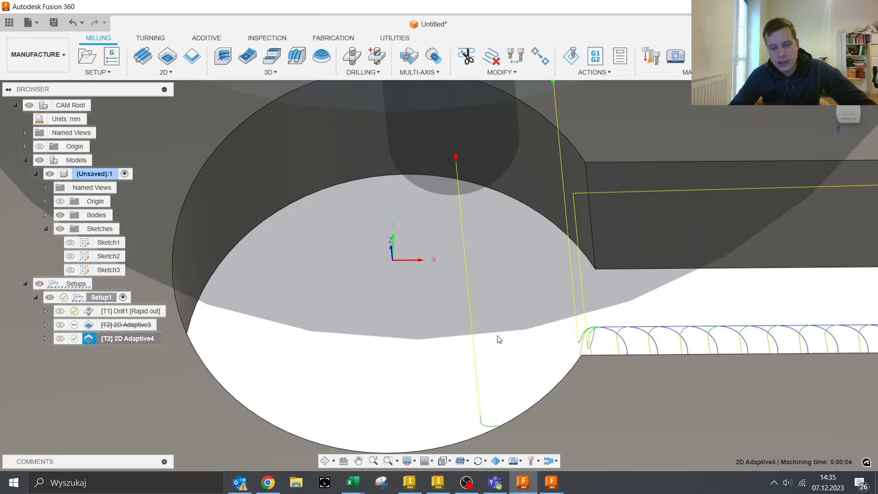
Simulate the 2D Adaptive4 operation, watching the cutter at the keyhole slot, and exit the simulation
{"action": "middle_click_drag", "start_coordinate": [533, 343], "coordinate": [556, 321], "text": "shift"}
{"action": "left_click", "coordinate": [571, 56]}
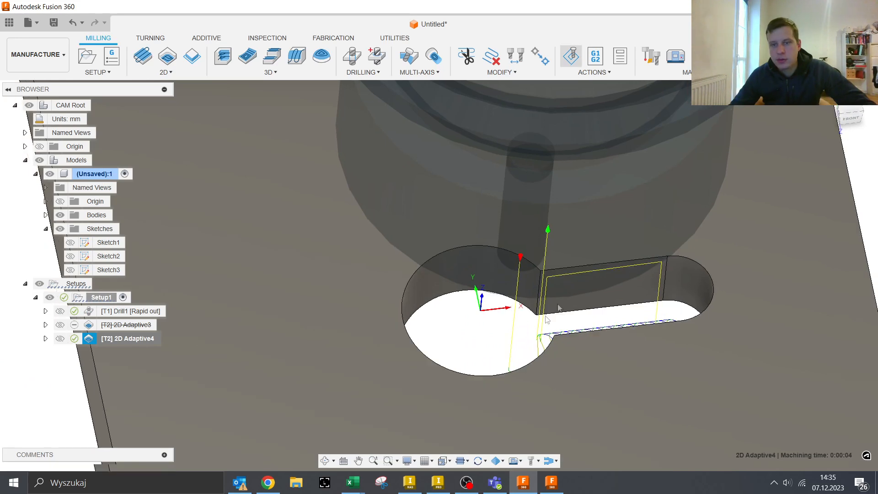
{"action": "left_click", "coordinate": [439, 417]}
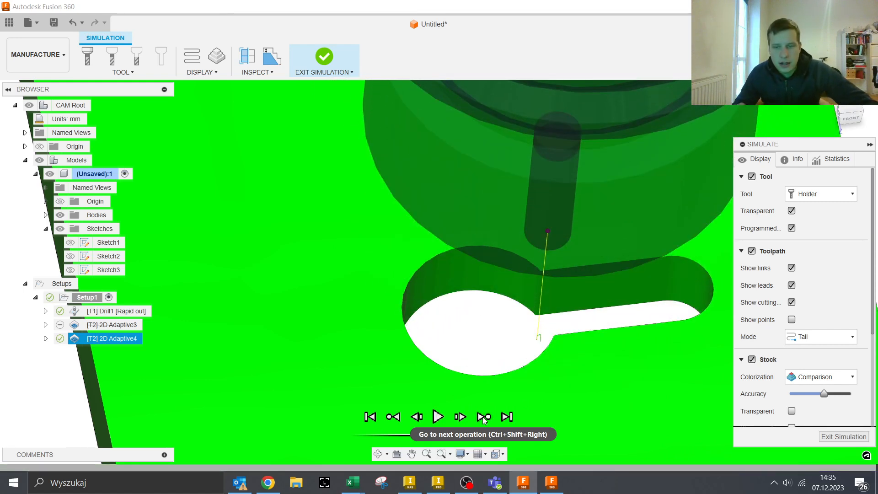
{"action": "left_click", "coordinate": [844, 437]}
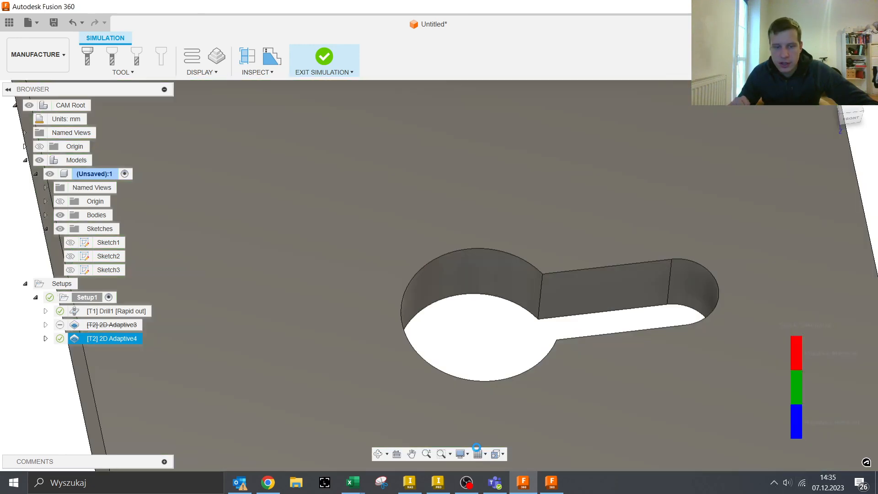